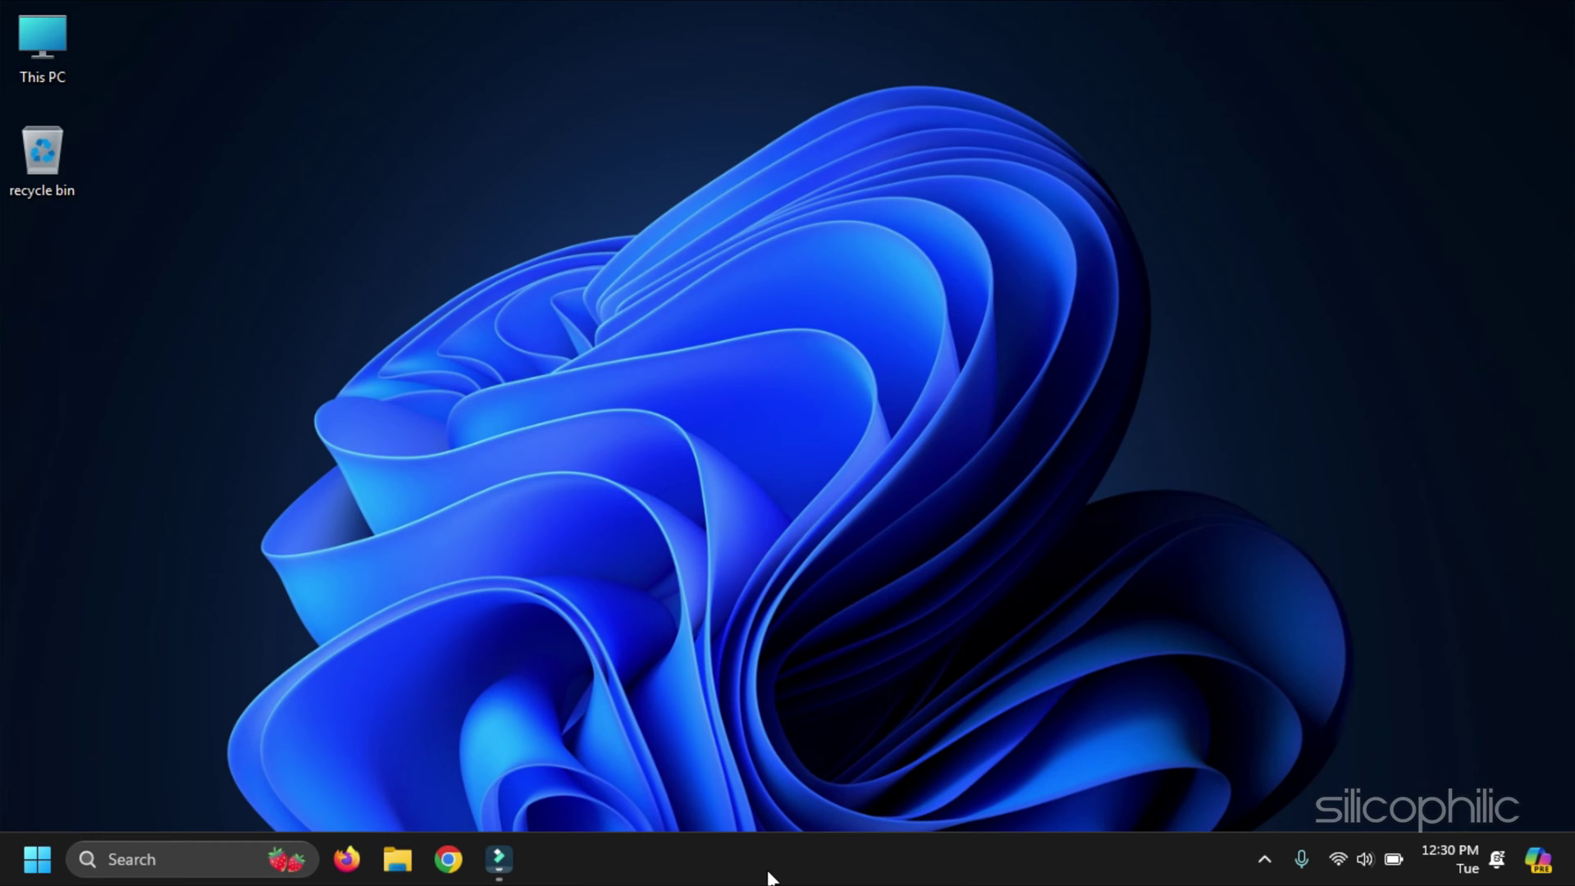
Launch Word from the Run dialog with winword.exe /a, then with winword /safe.
key("super+r")
type("winword /safe")
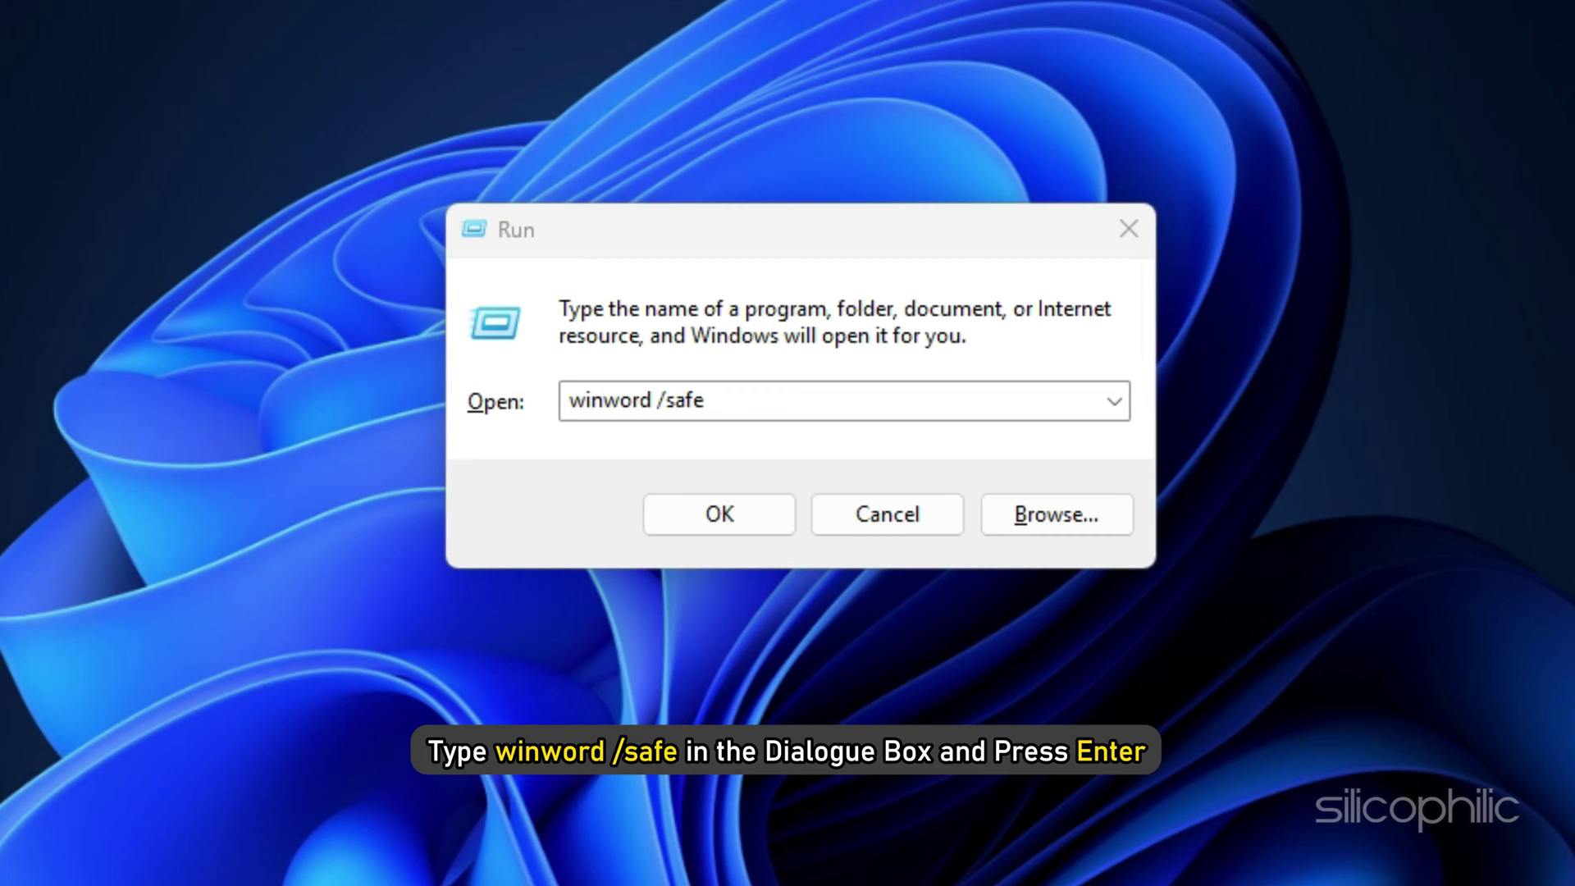
key("Return")
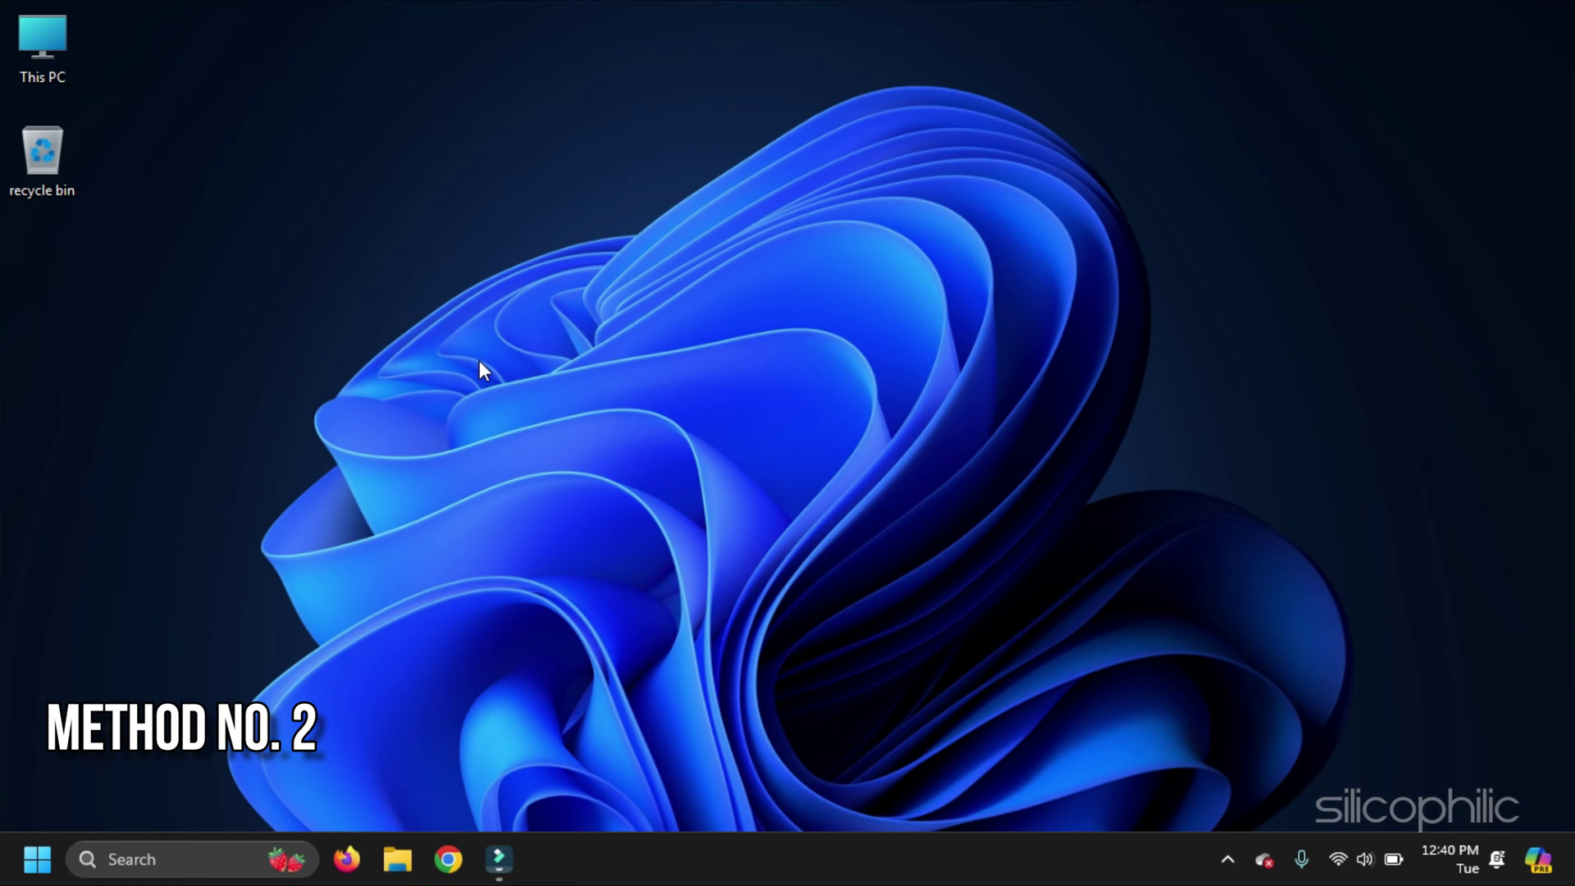
key("super+r")
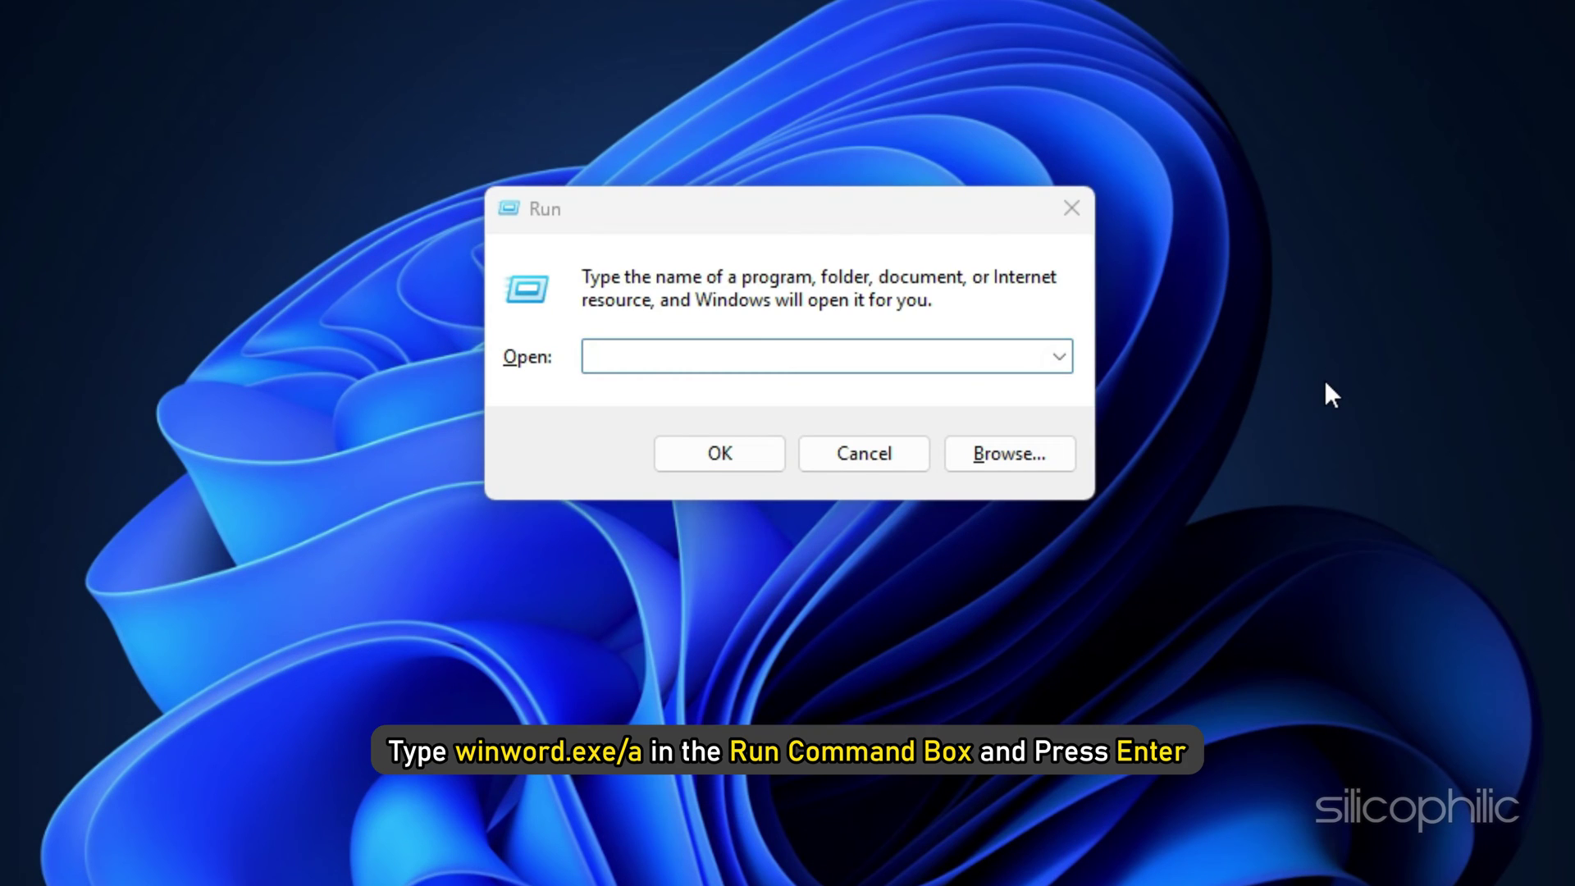
type("winword.exe /a")
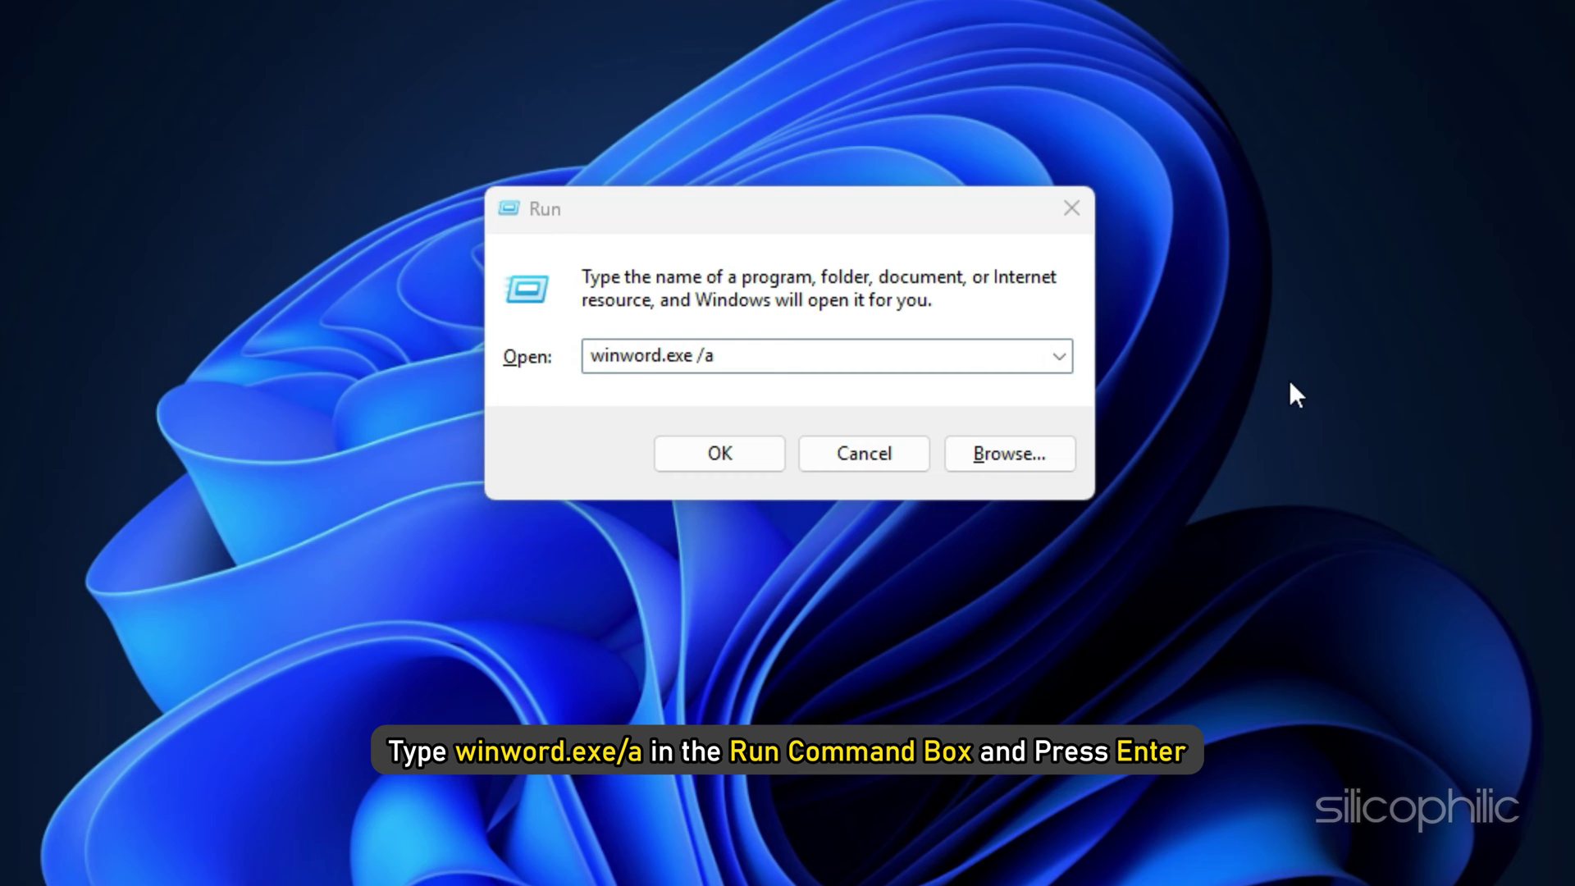
key("Return")
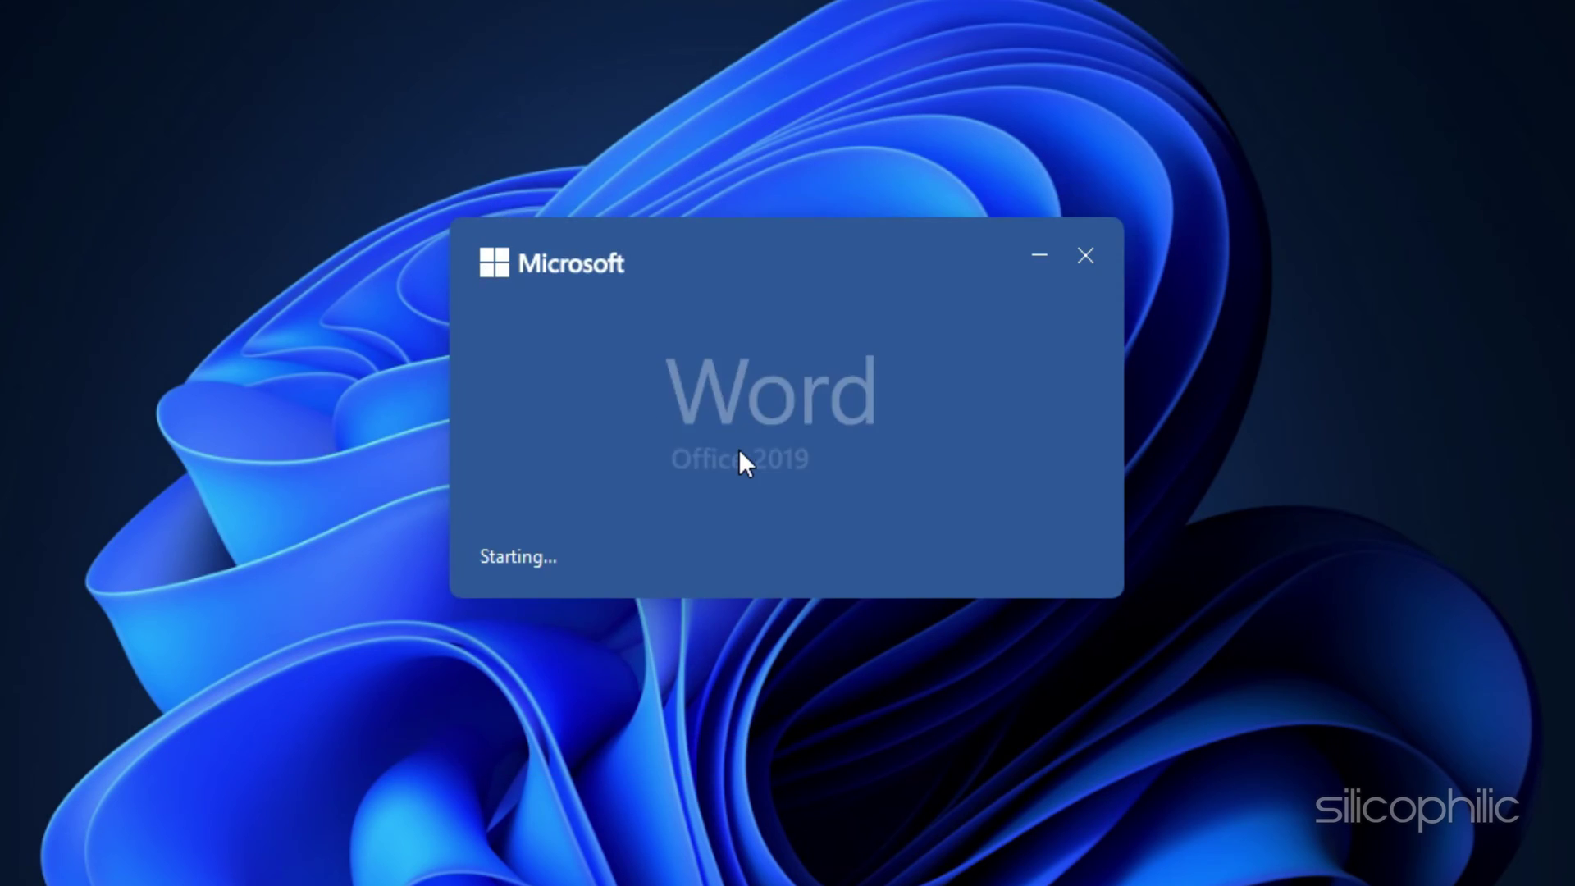
left_click(1376, 30)
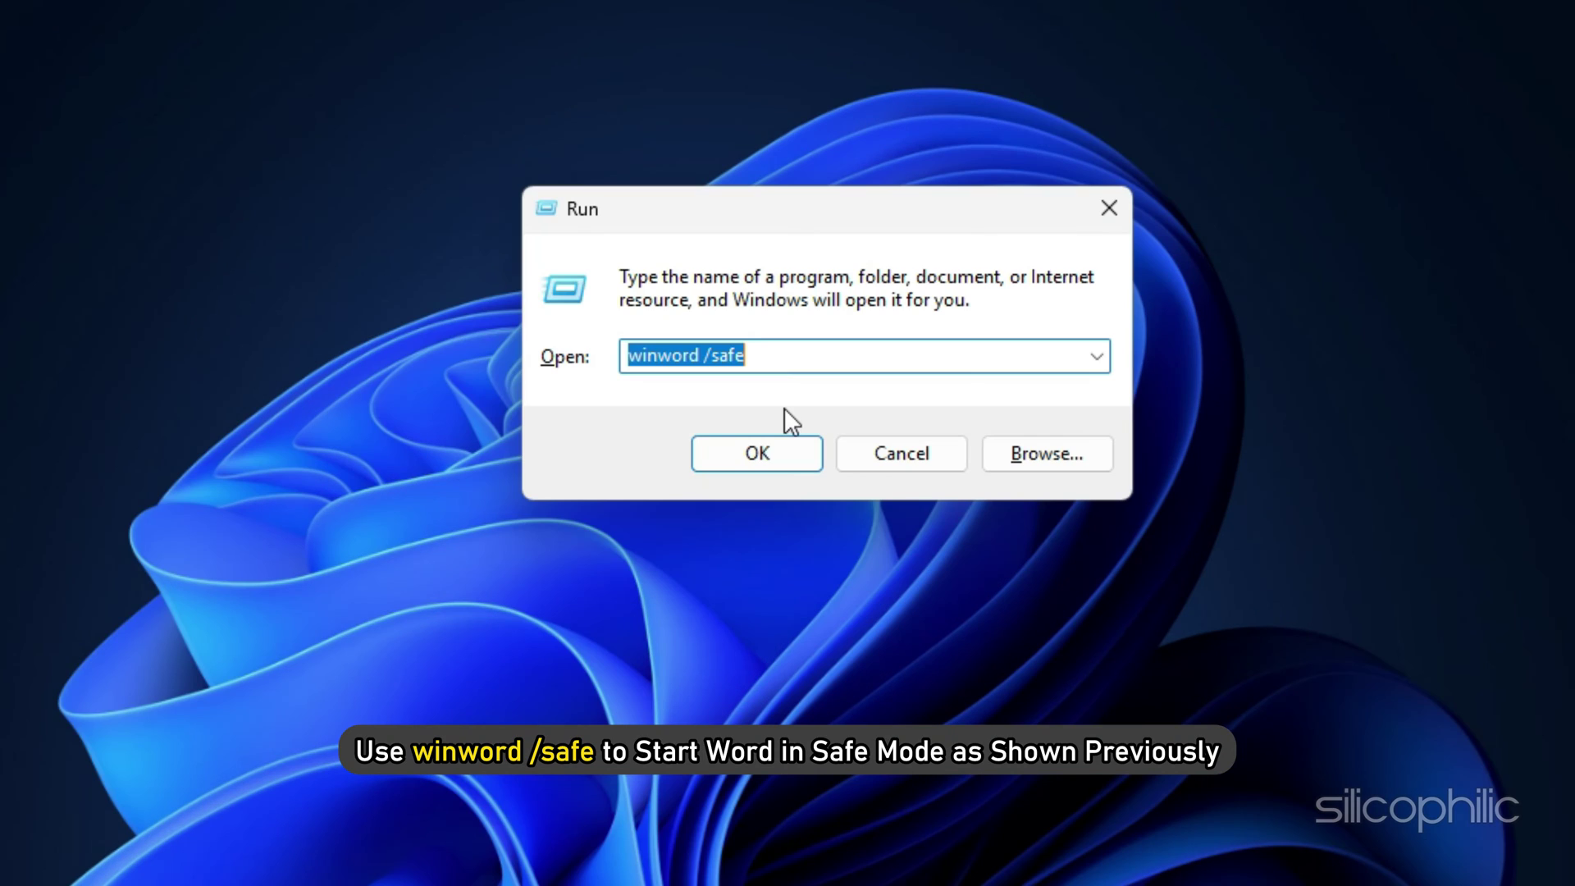
left_click(744, 450)
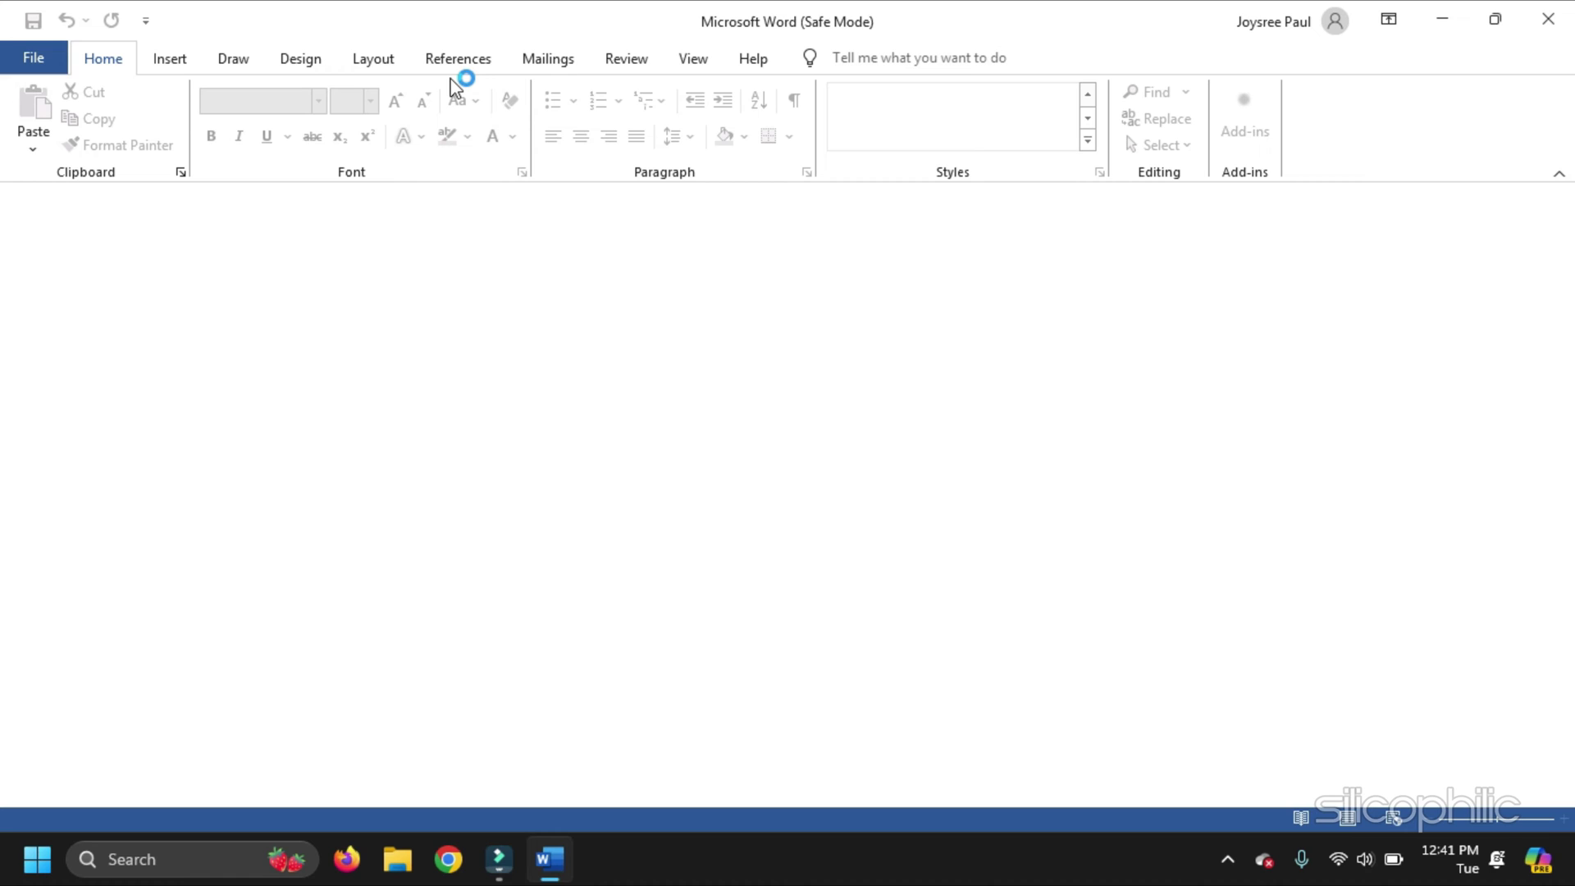
Uncheck the OneNote Notes about Word Documents add-in in File > Options > COM Add-ins.
left_click(34, 56)
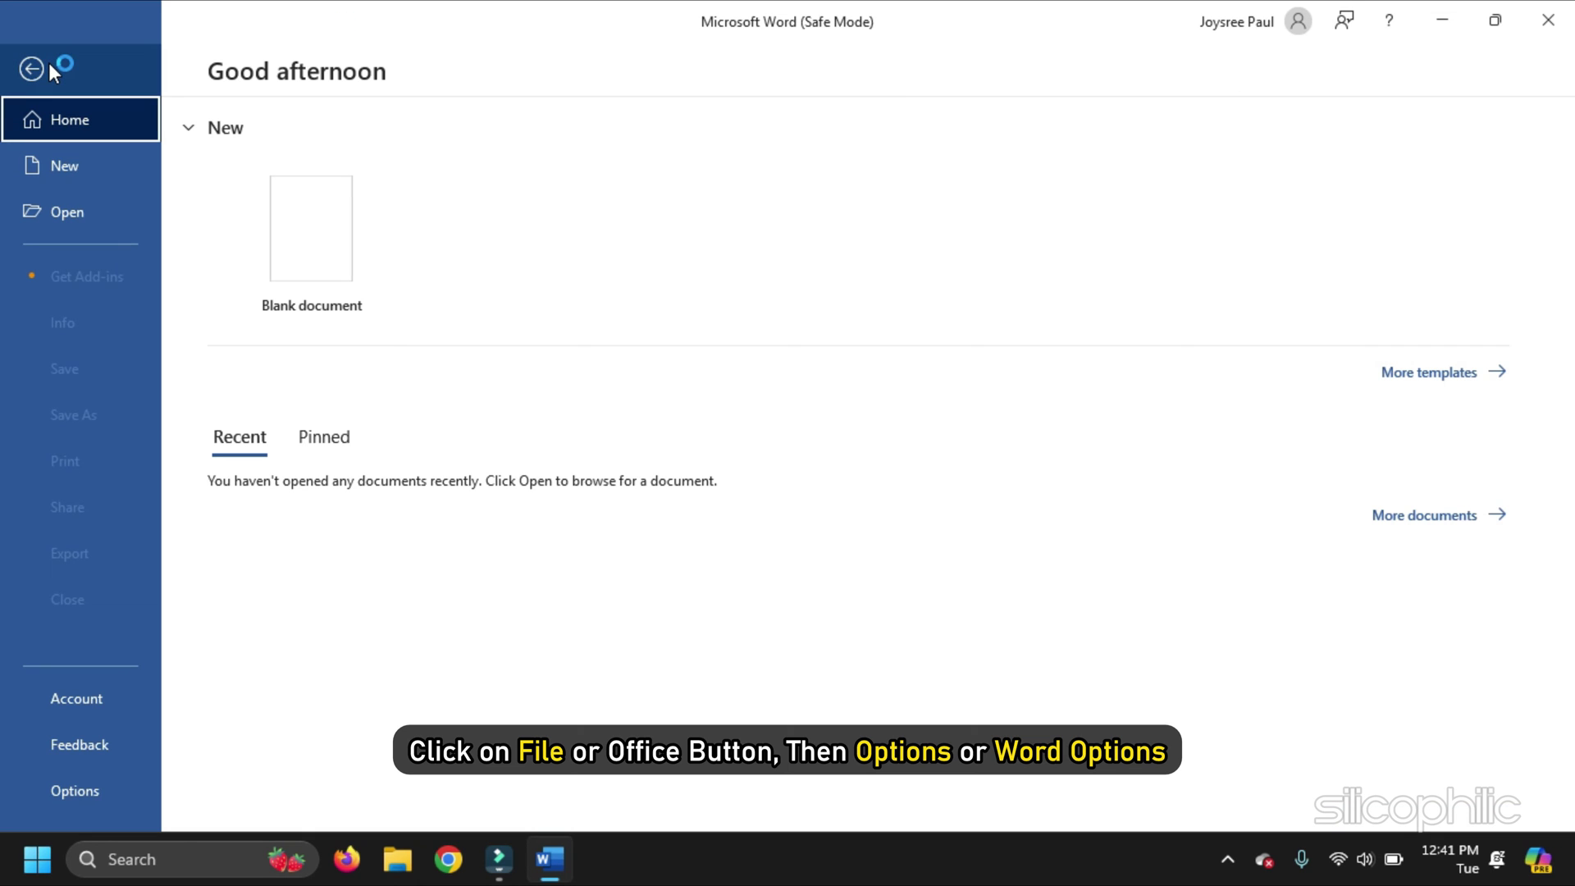
left_click(74, 792)
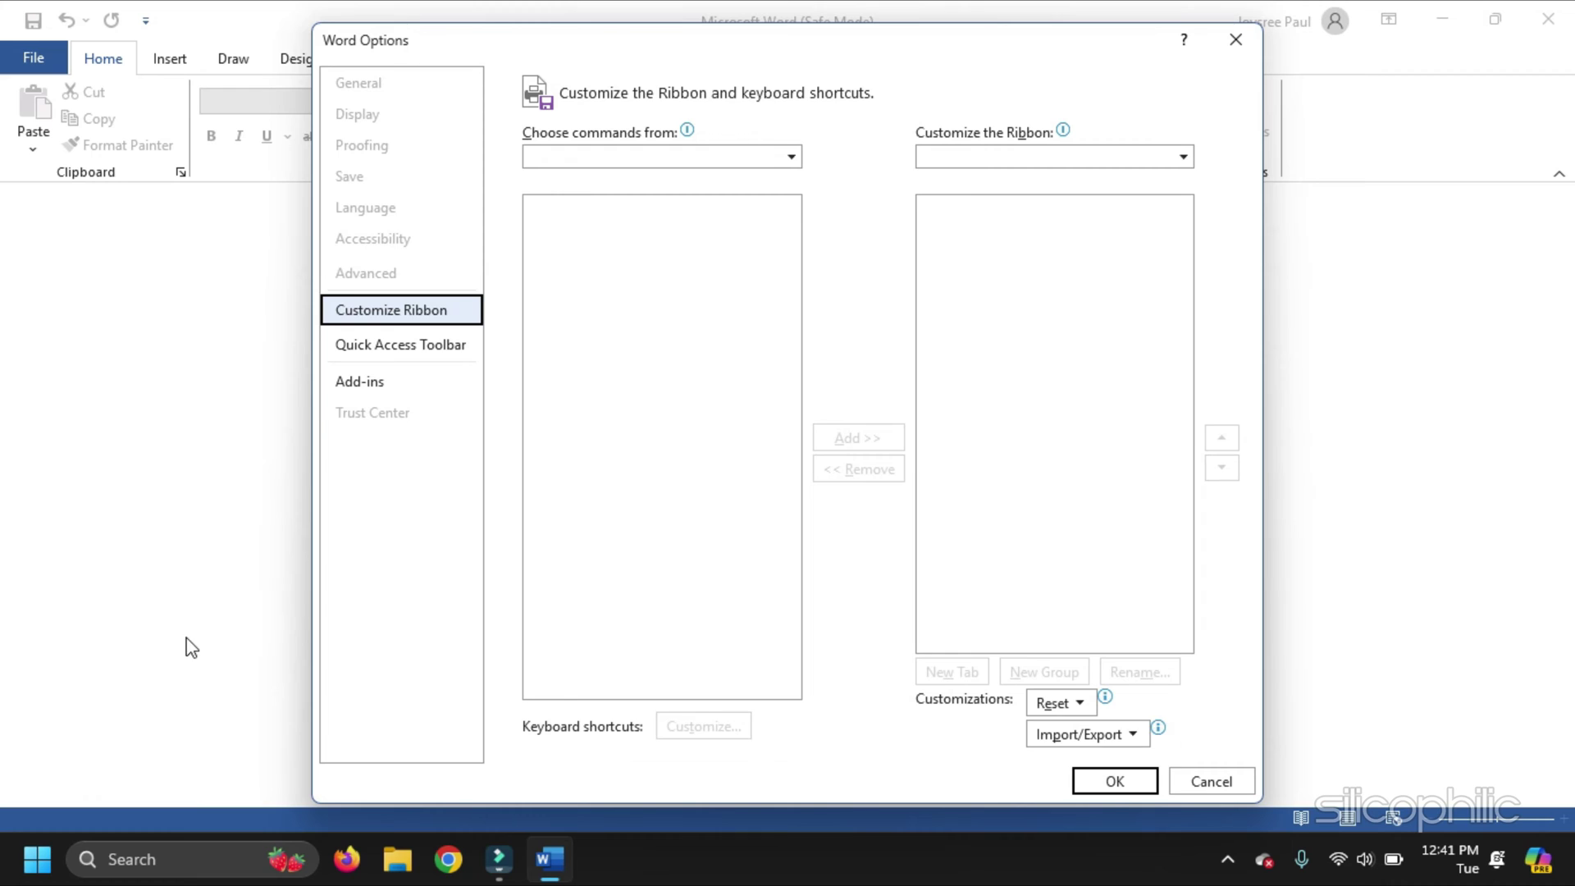
left_click(416, 389)
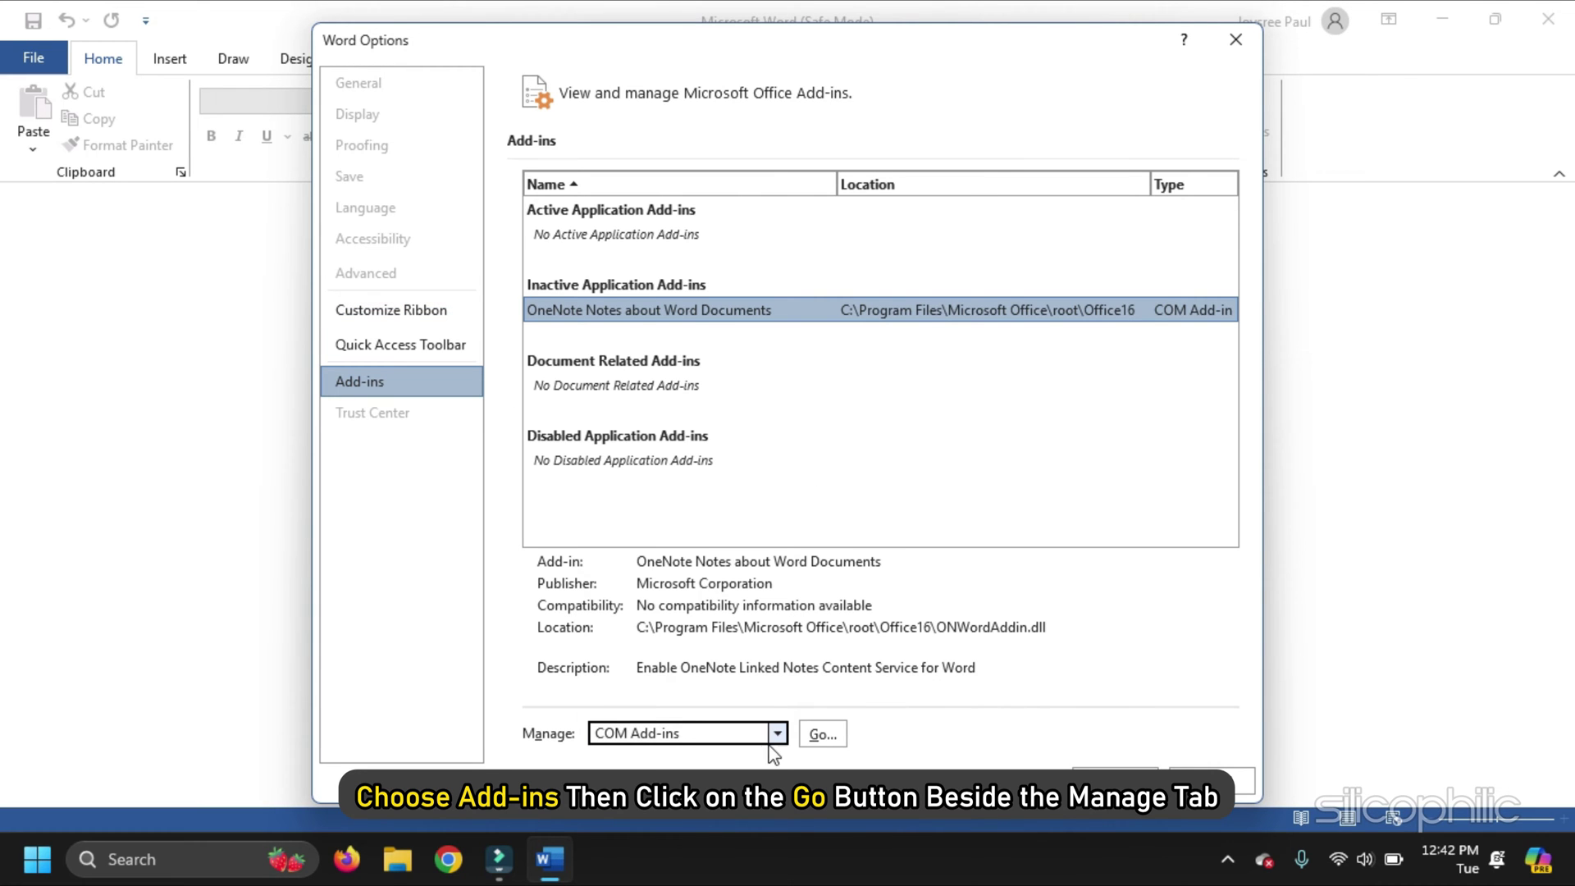
left_click(822, 736)
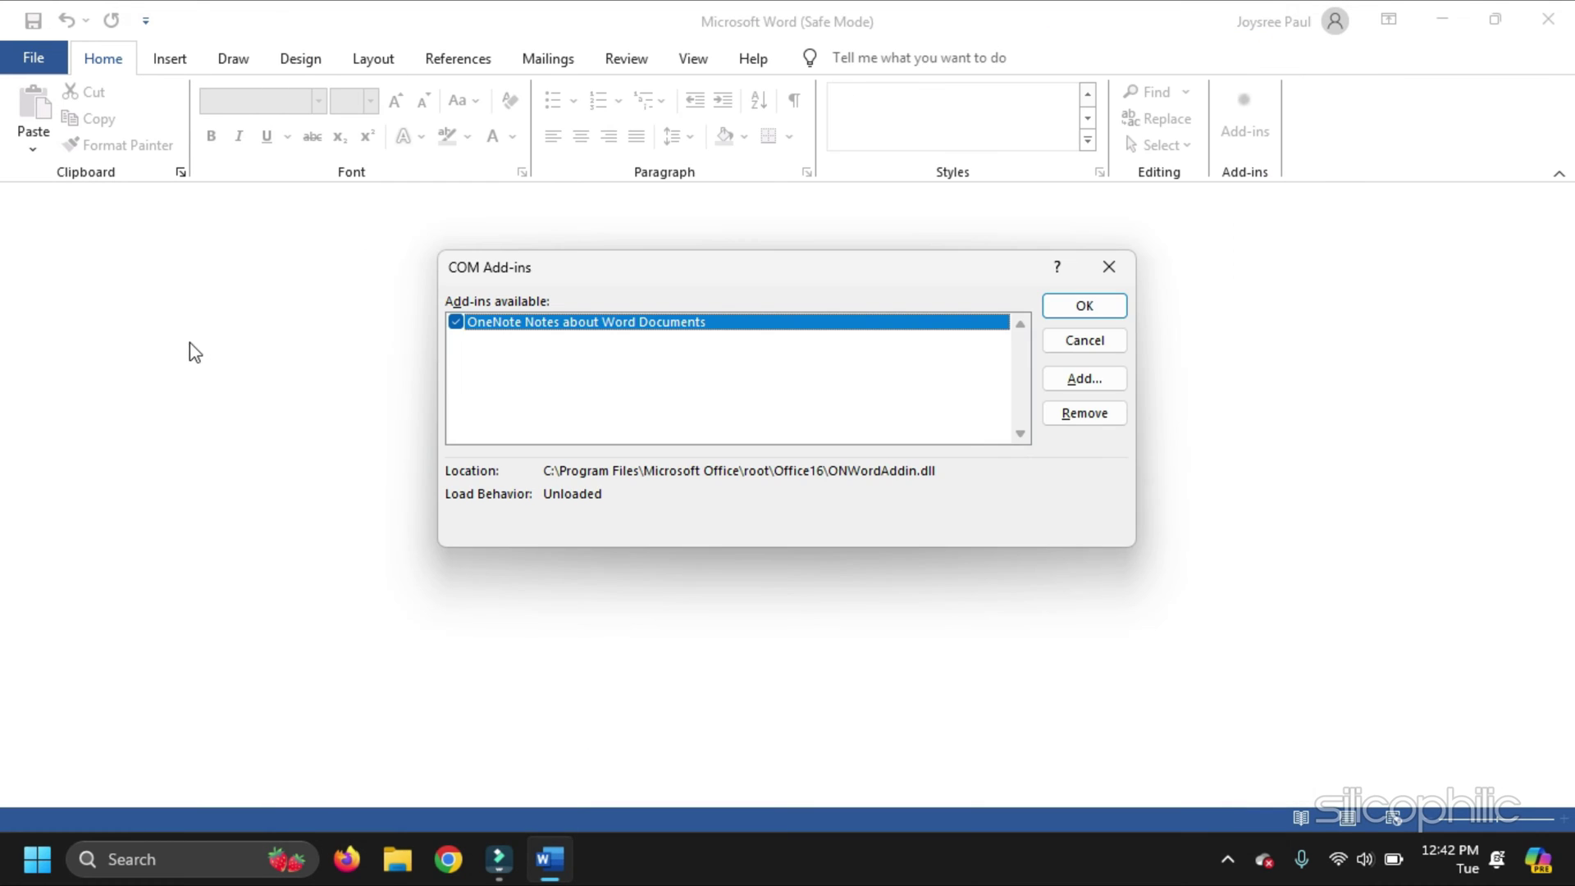
left_click(455, 323)
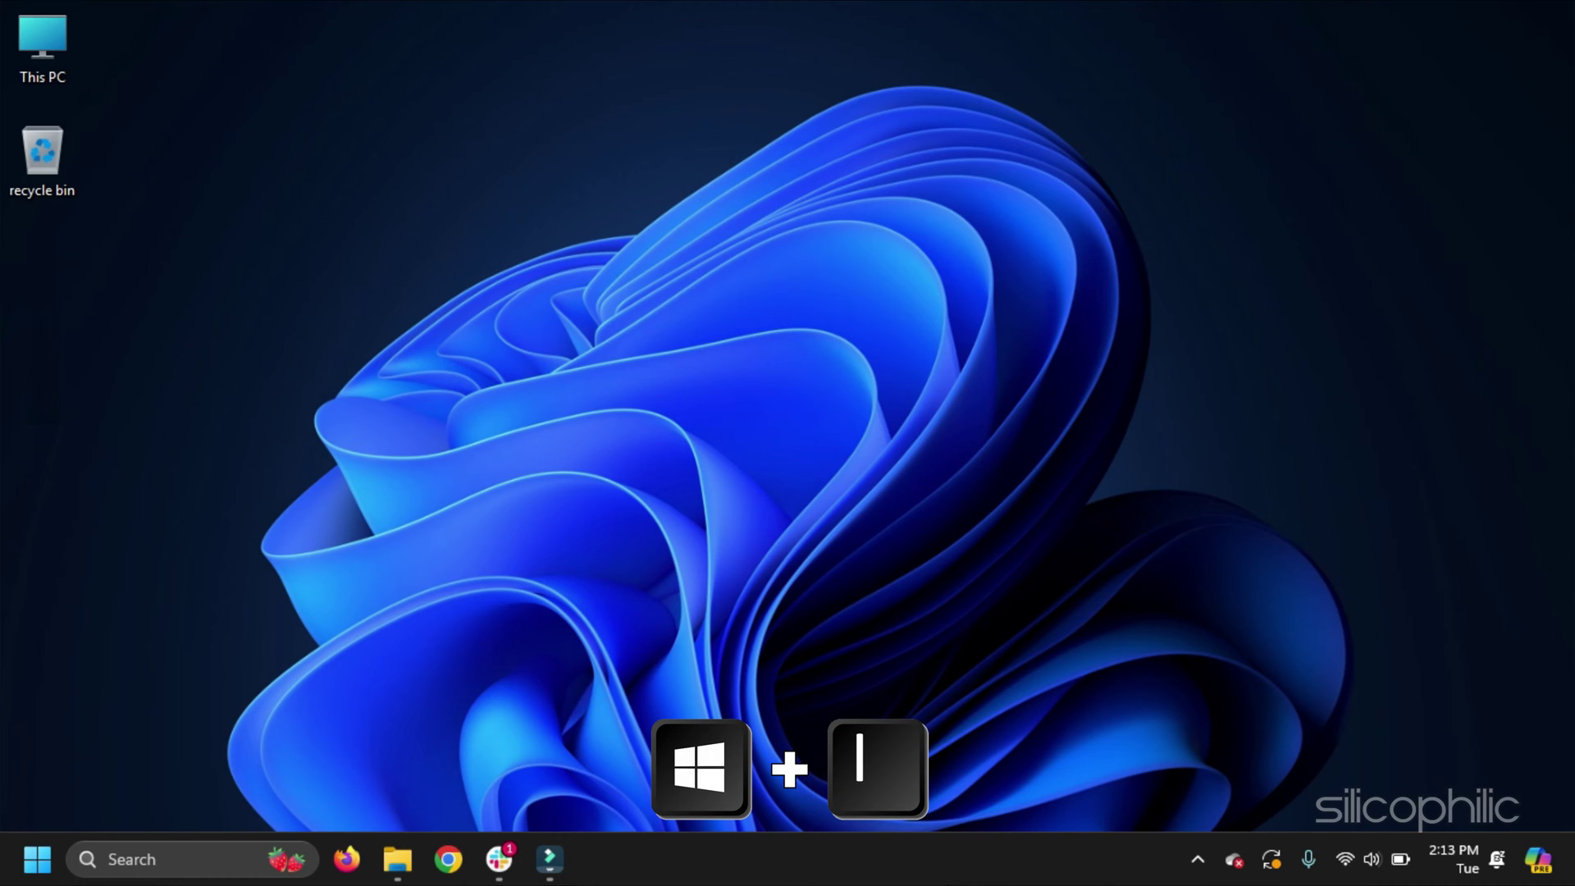
Open Windows Settings with Win+I and go to the Apps section.
key("super+i")
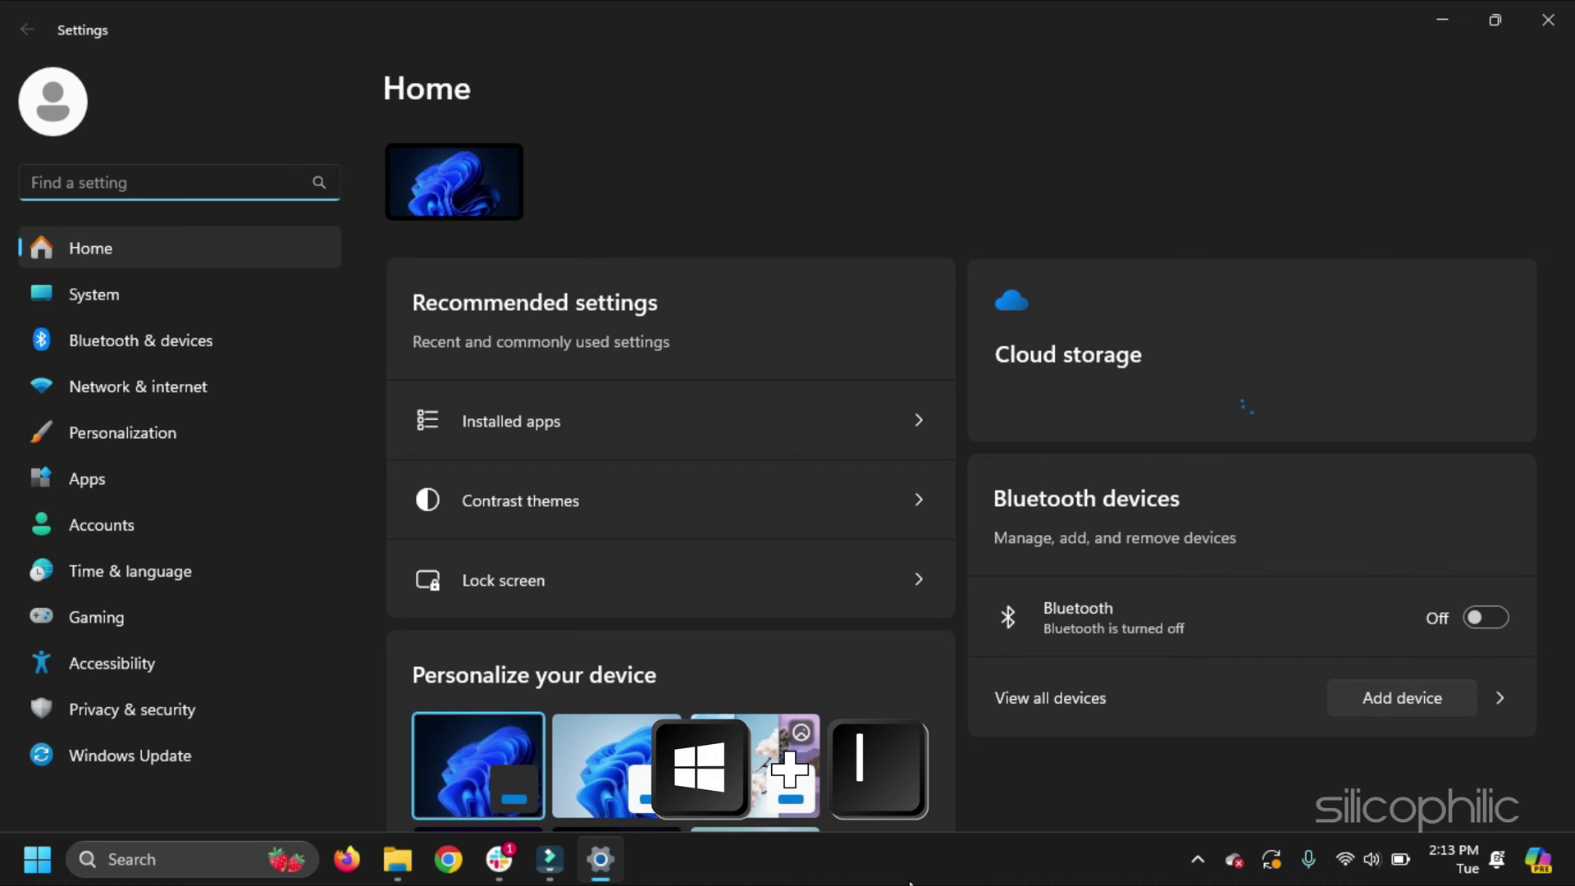
left_click(86, 479)
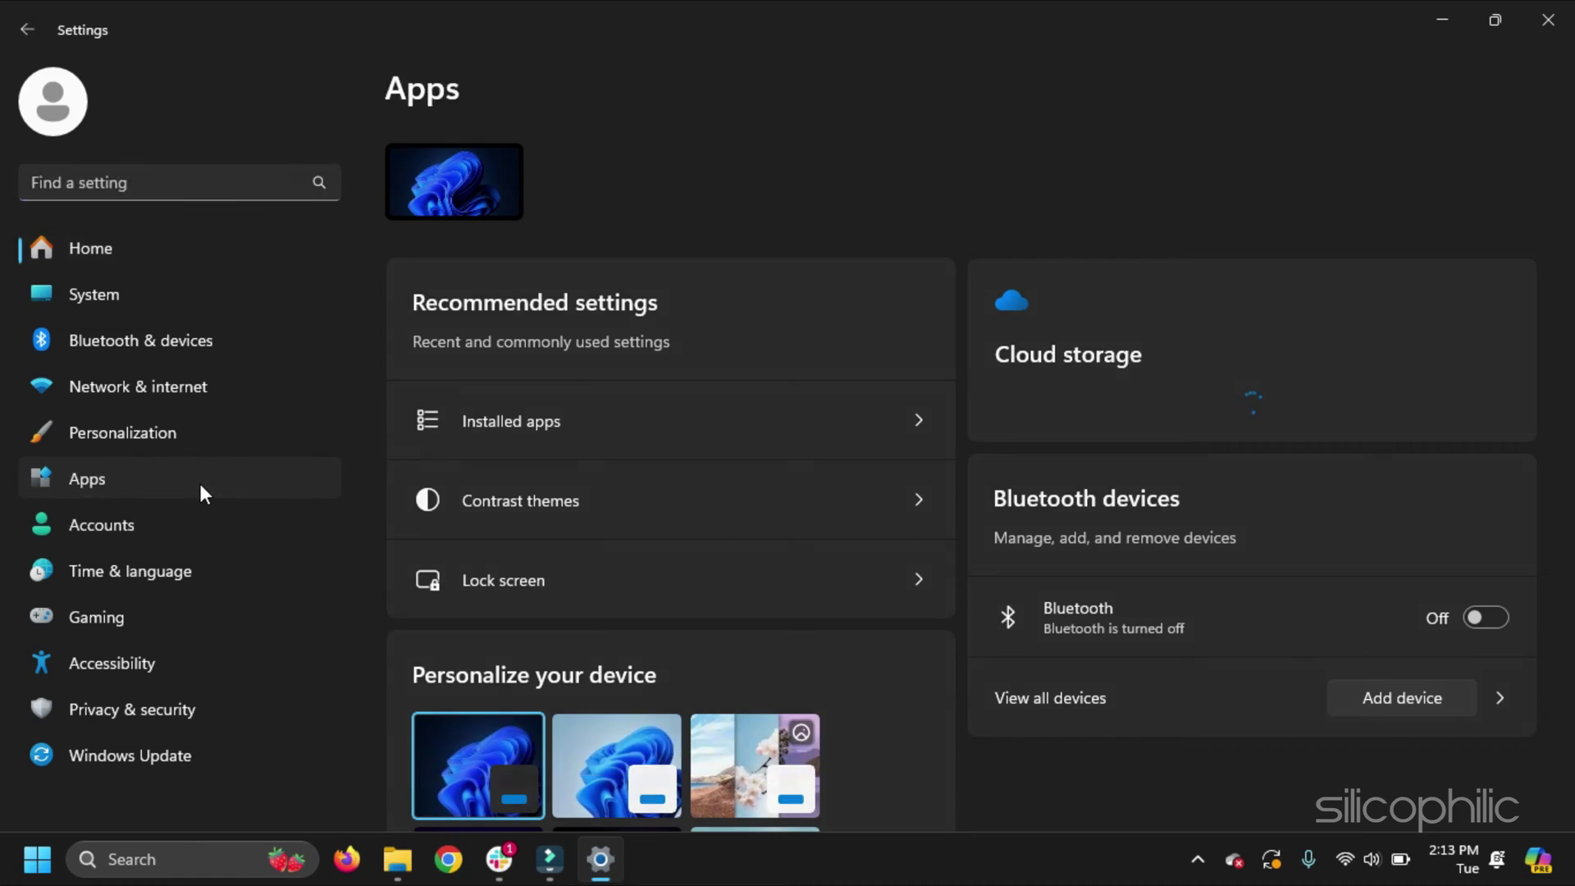
Search installed apps for 'office', repair Microsoft 365 (Office) via Advanced options, and begin a reset.
left_click(520, 210)
left_click(462, 173)
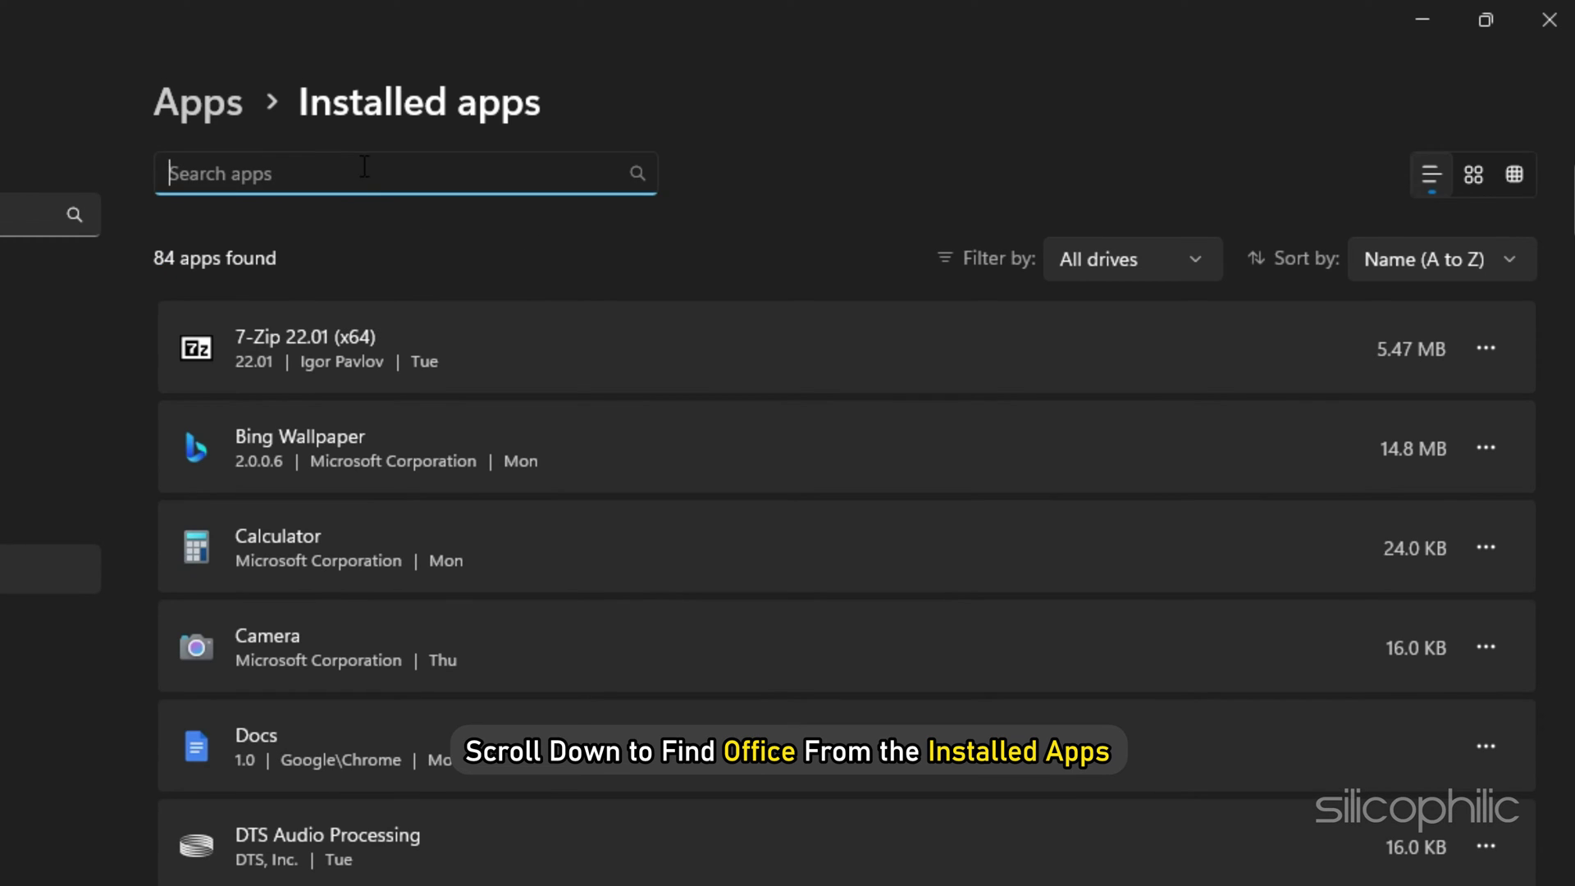
type("office")
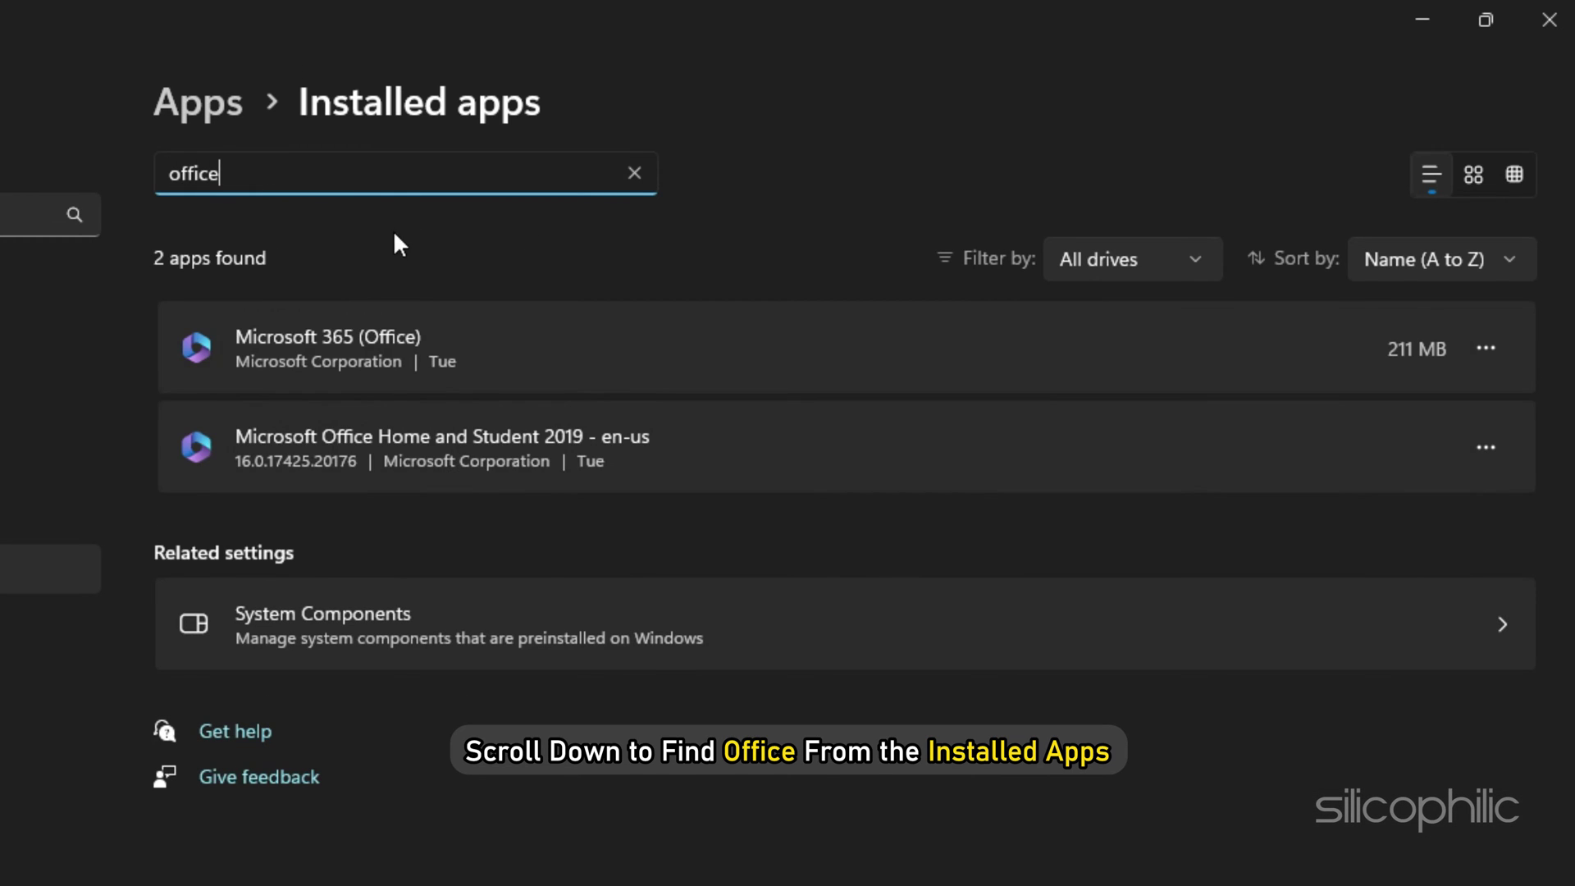
left_click(1485, 348)
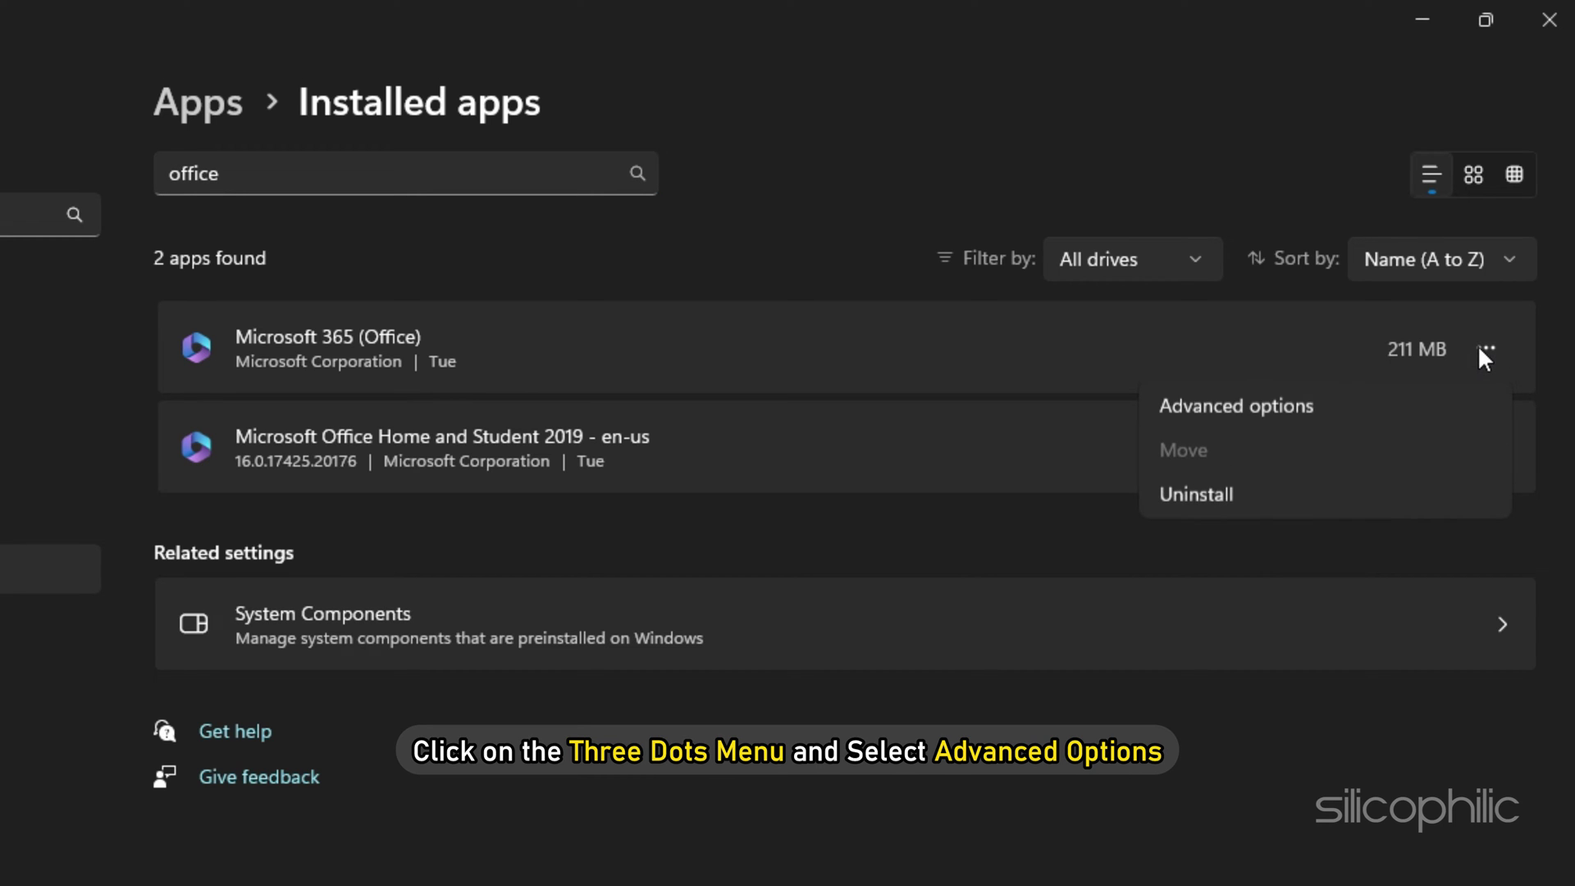
left_click(1192, 407)
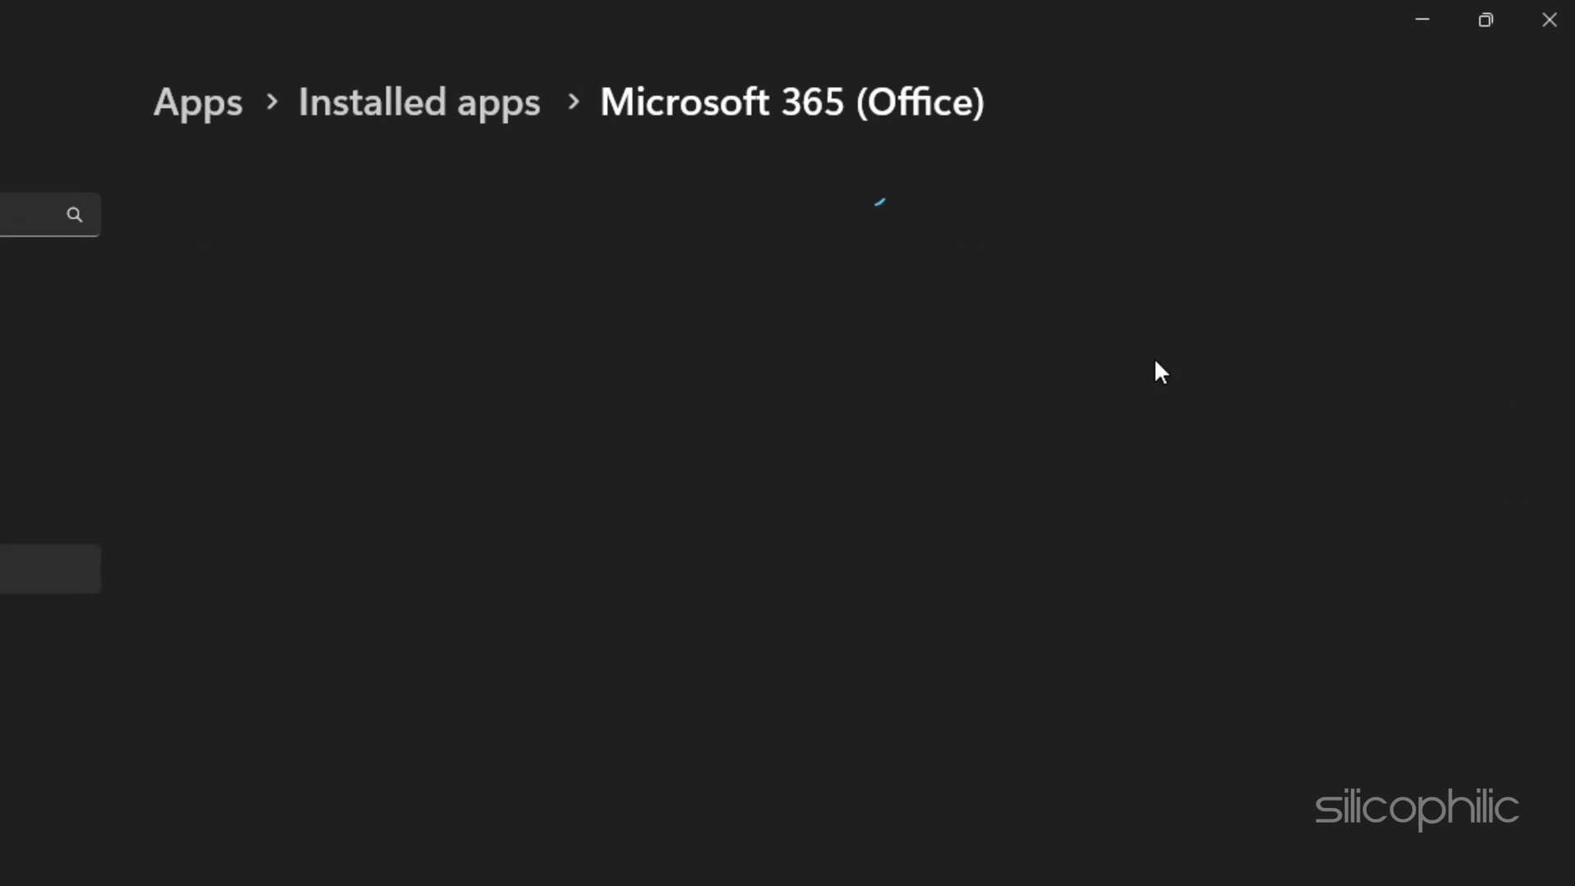
scroll(656, 440, "down", 5)
scroll(641, 439, "down", 5)
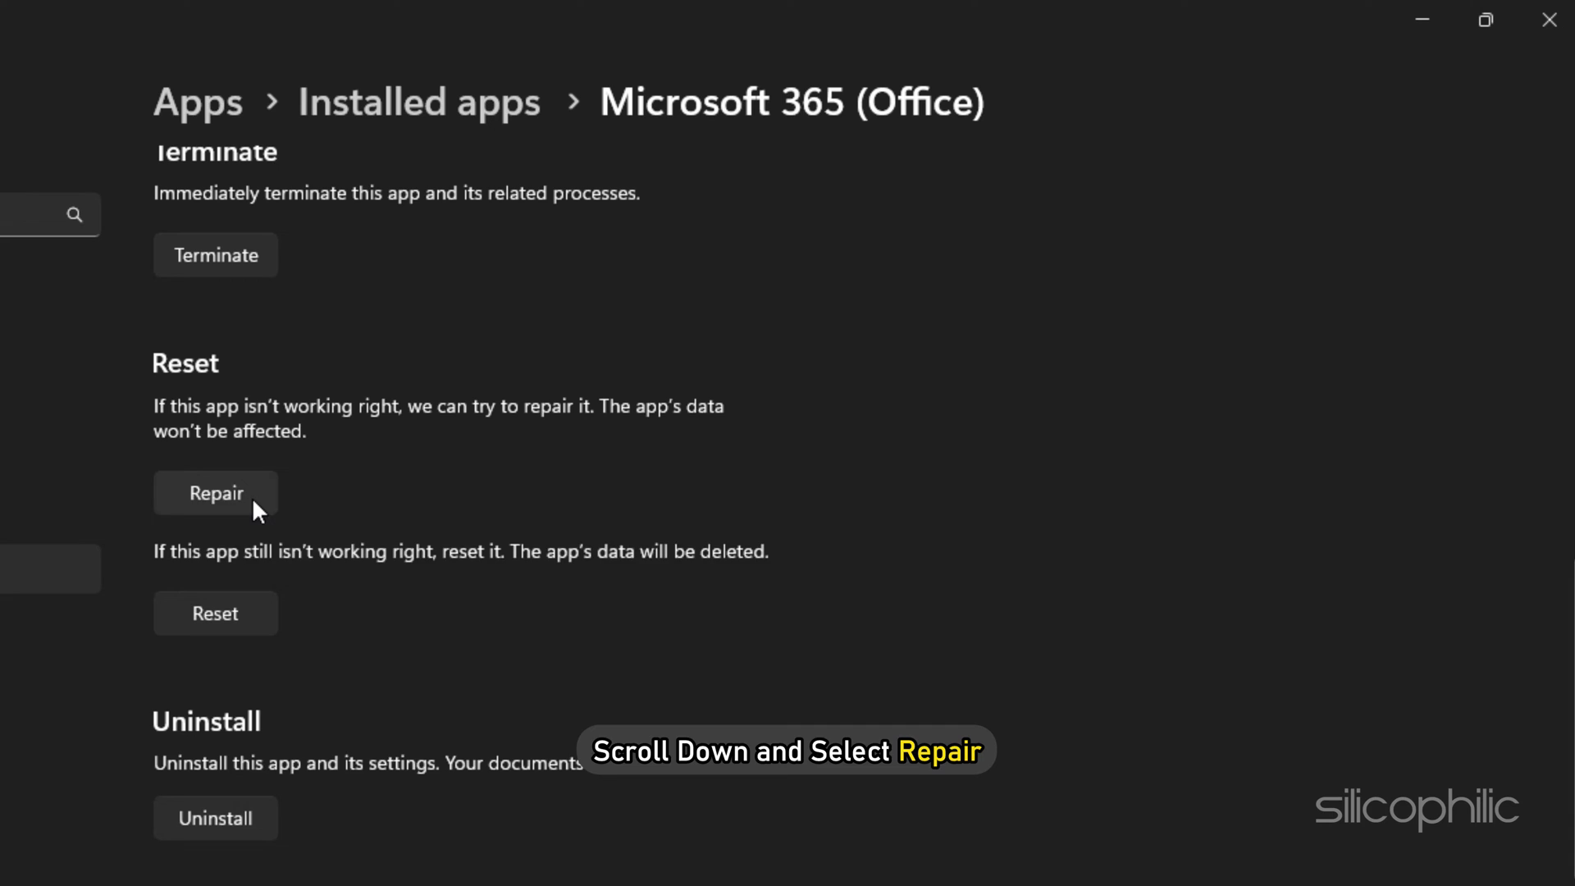
left_click(216, 493)
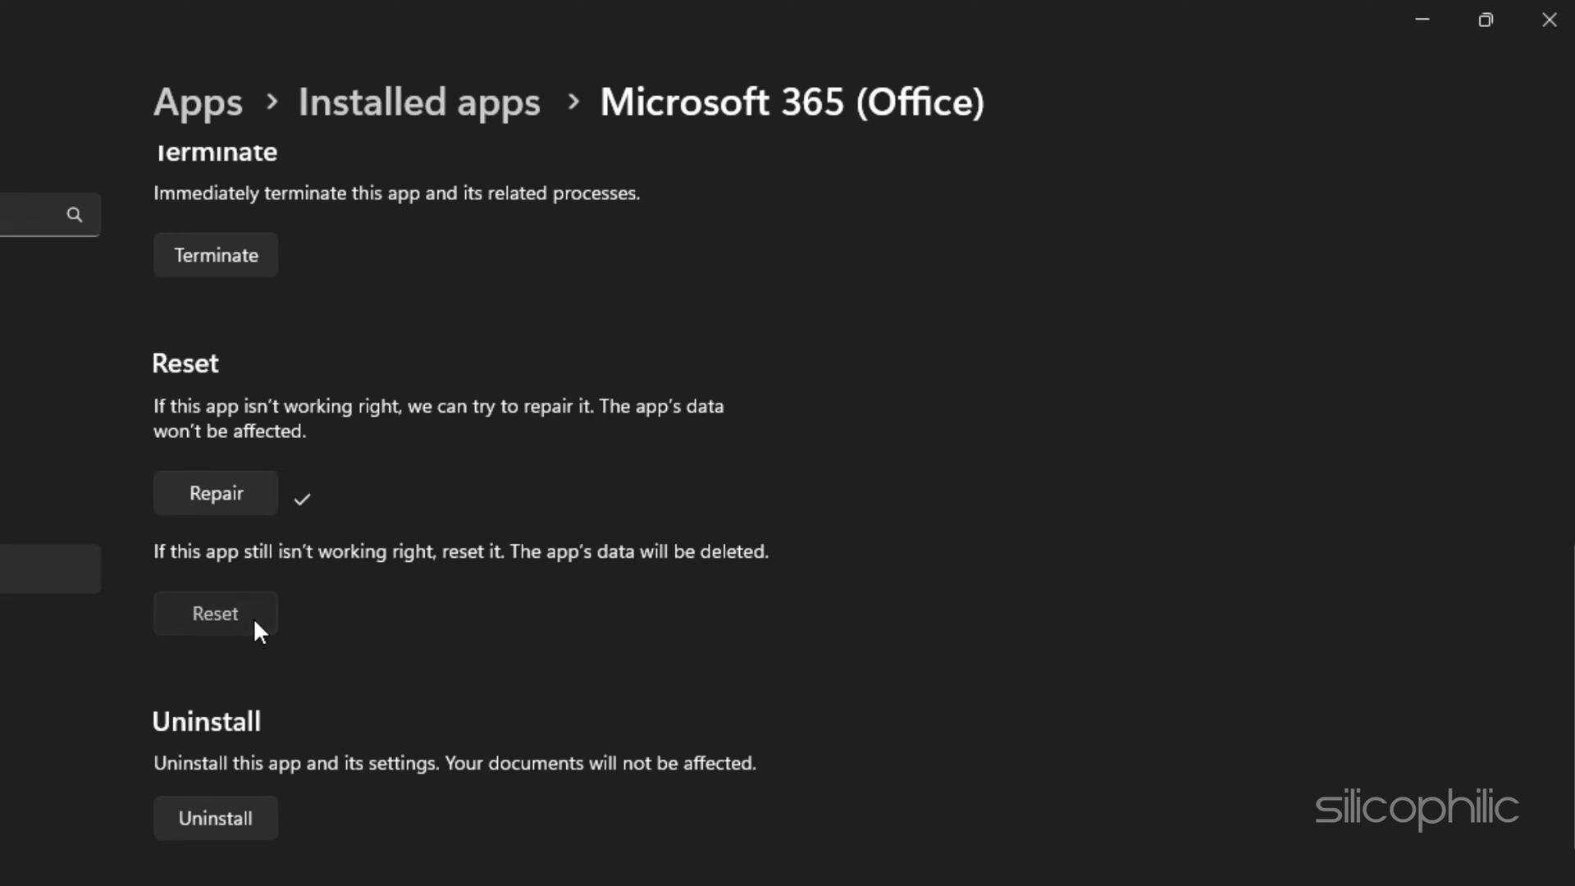
left_click(252, 616)
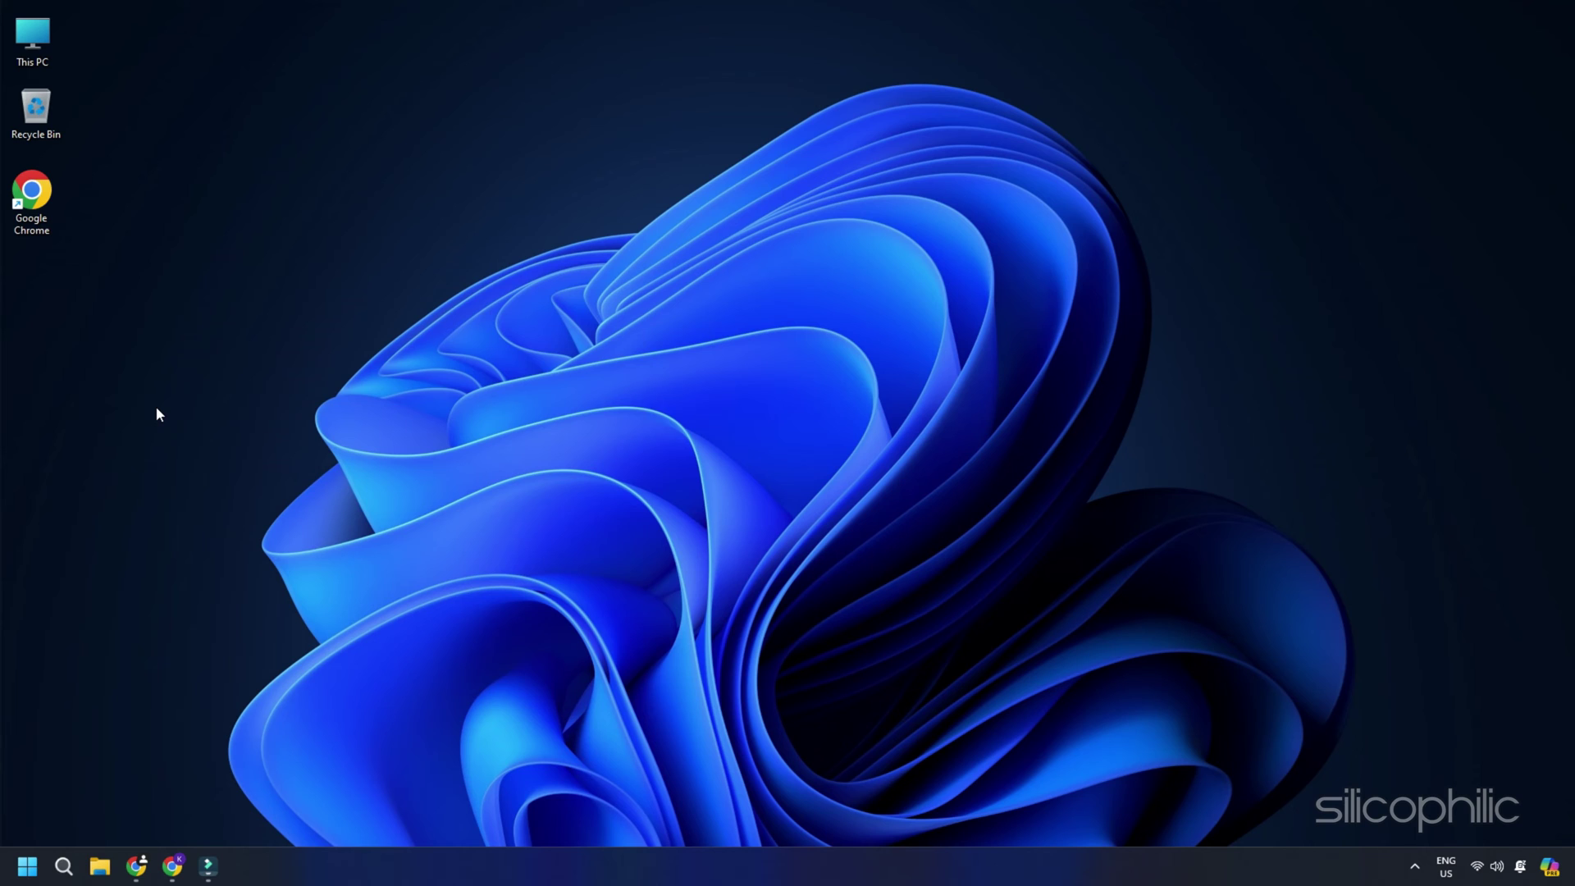
Find Control Panel through Windows search and launch it.
key("super+s")
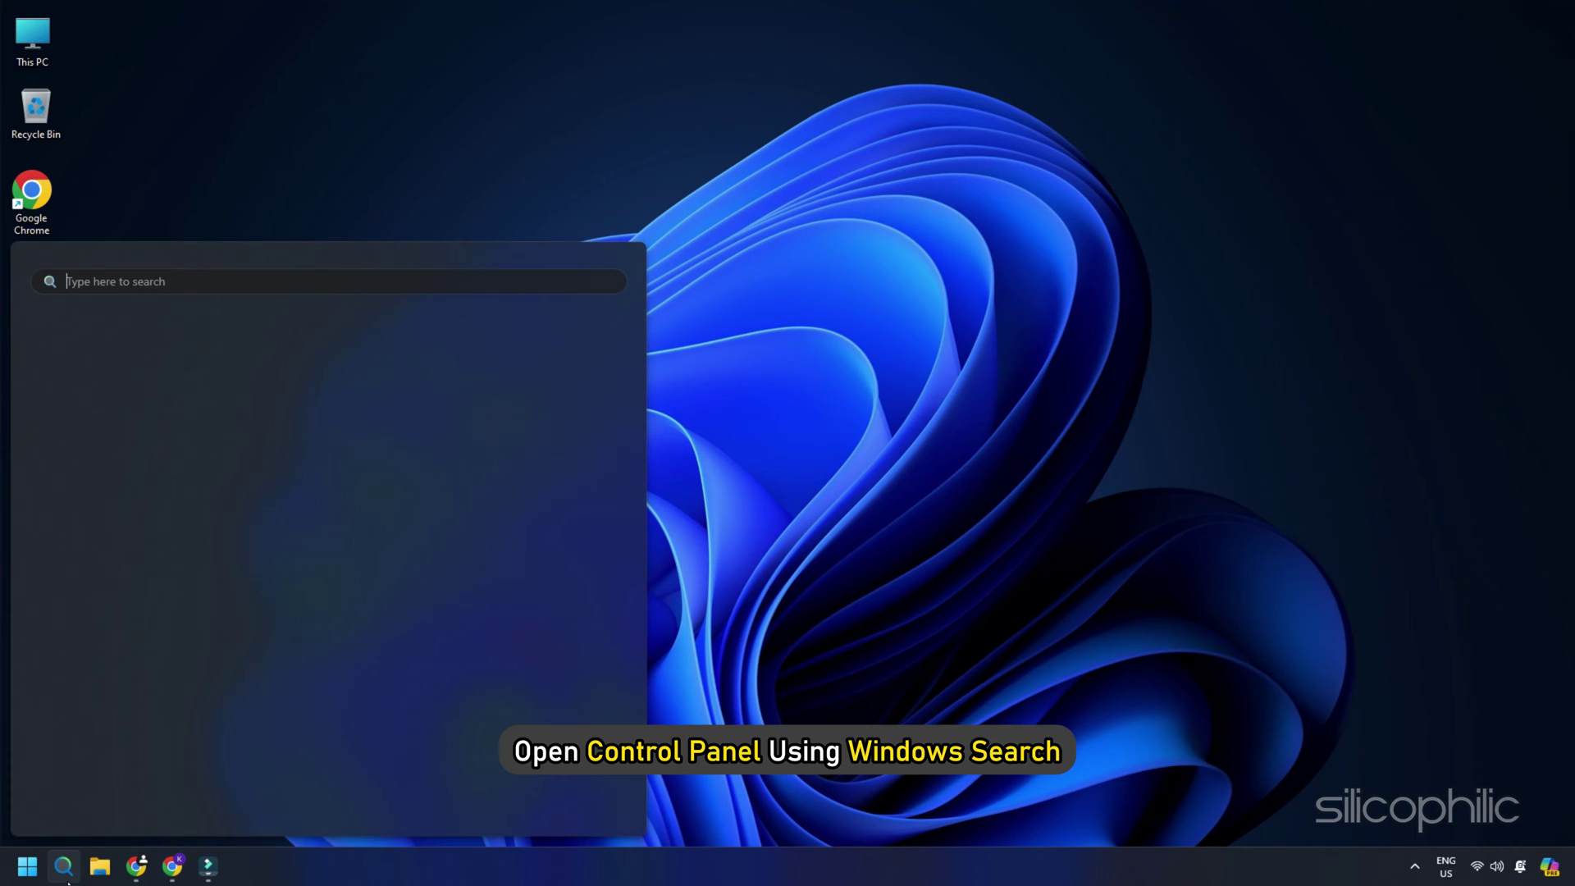
type("Control panel")
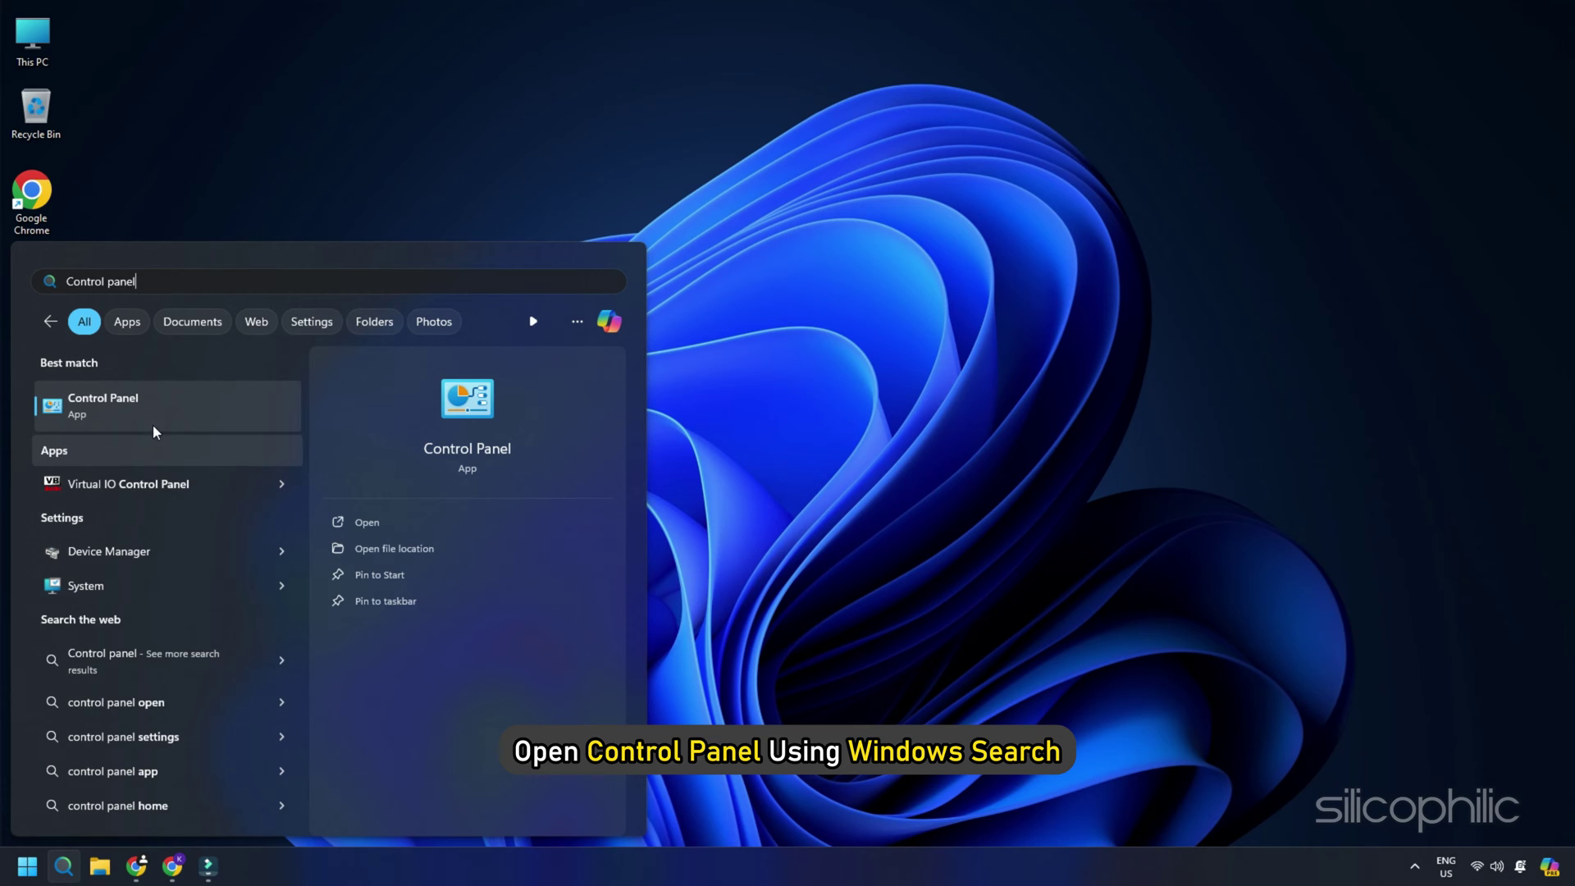
left_click(156, 406)
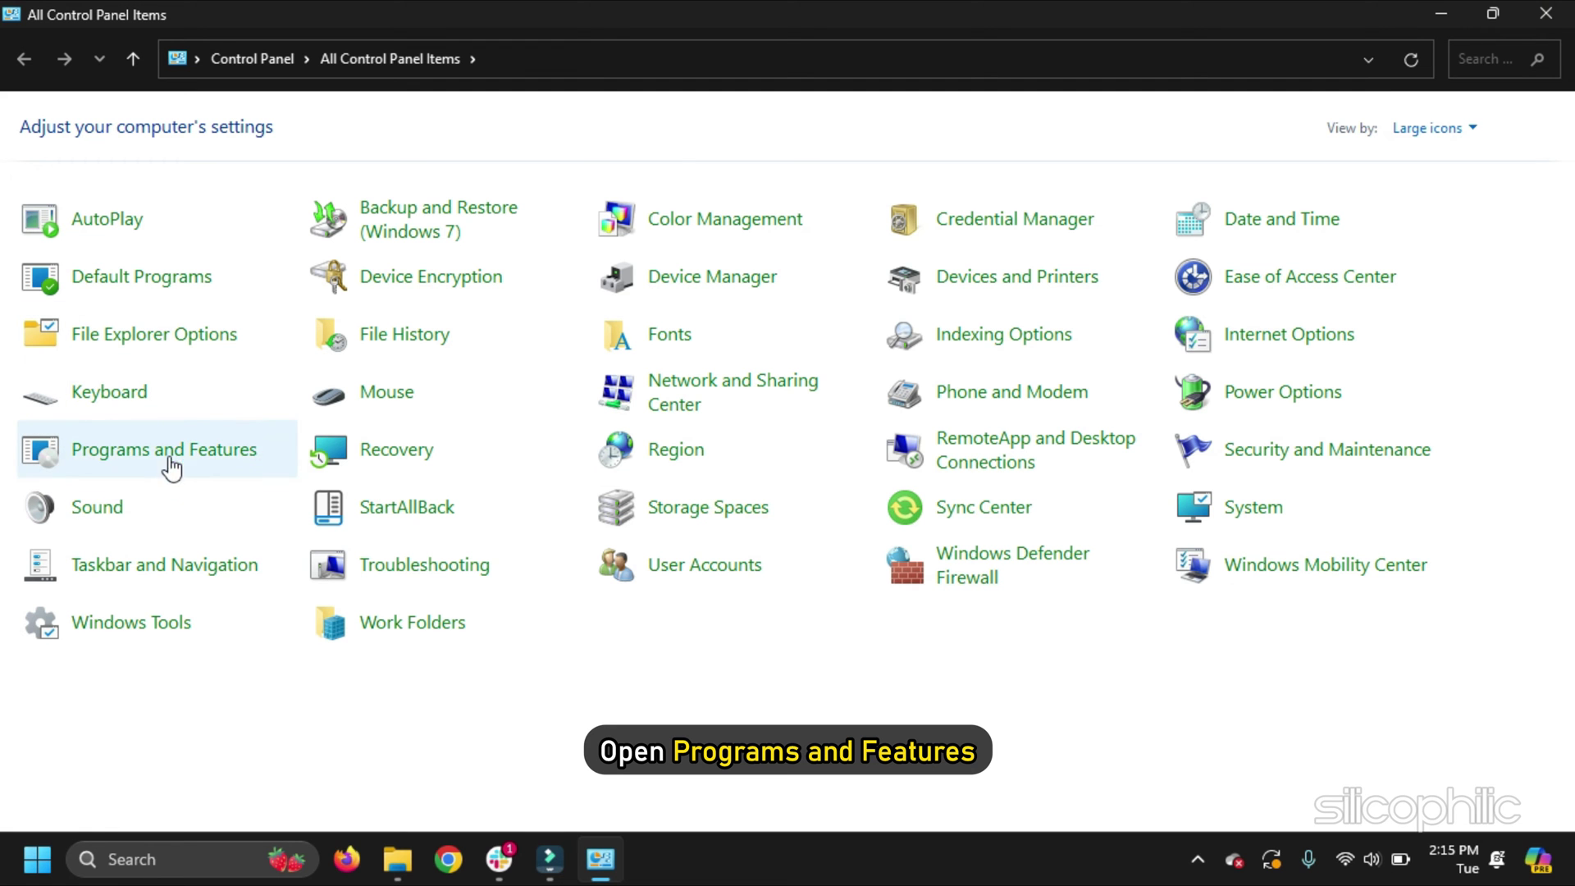
Open Programs and Features and choose Change on the Microsoft Office entry.
double_click(163, 449)
right_click(433, 579)
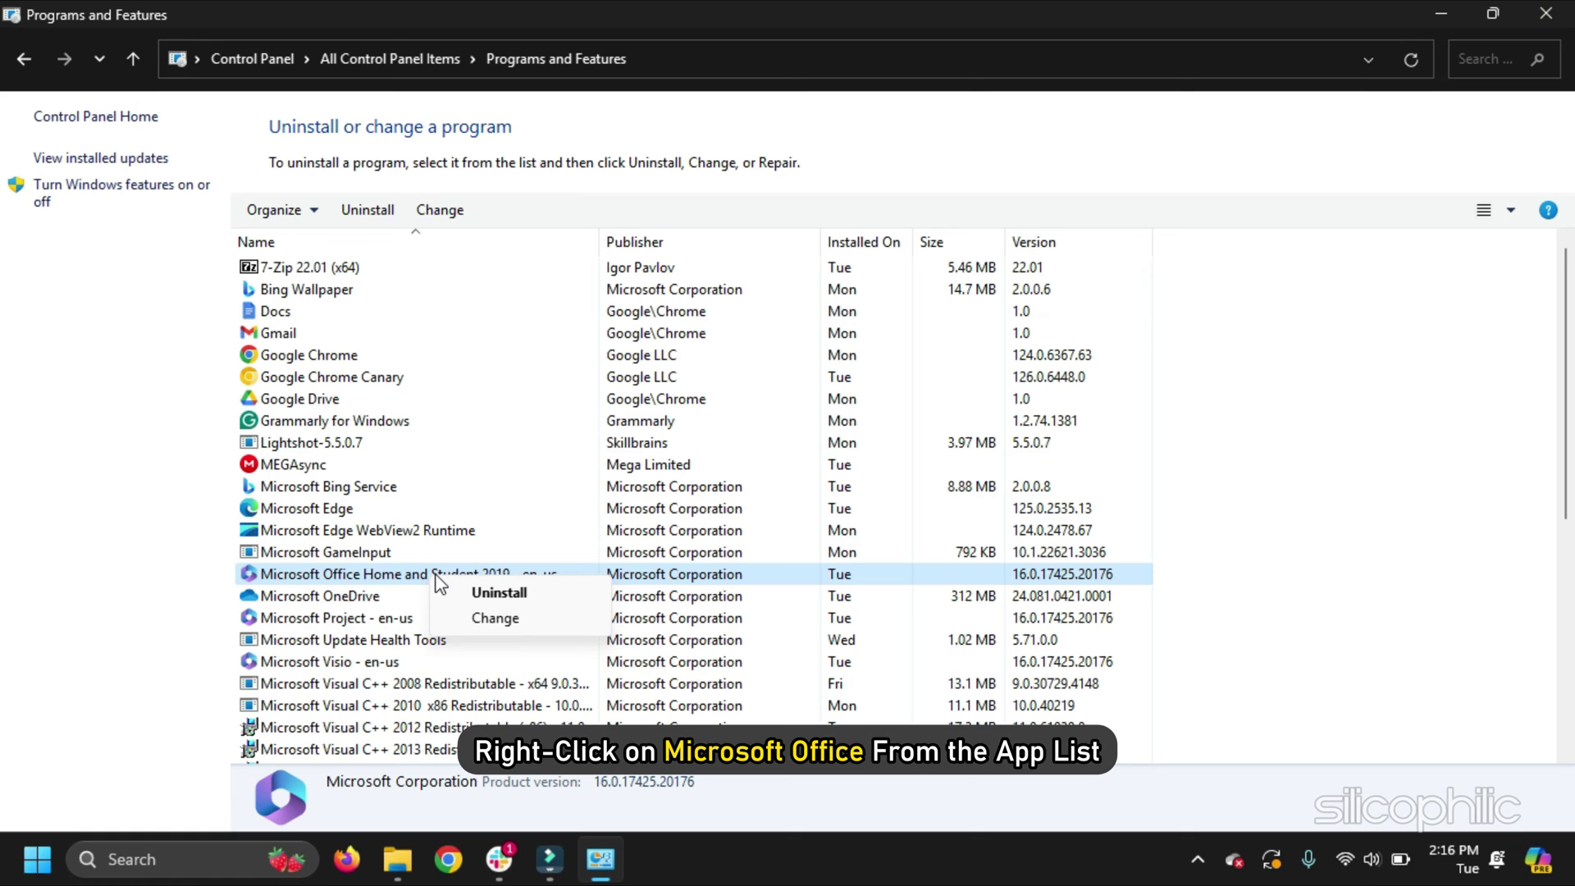
left_click(495, 618)
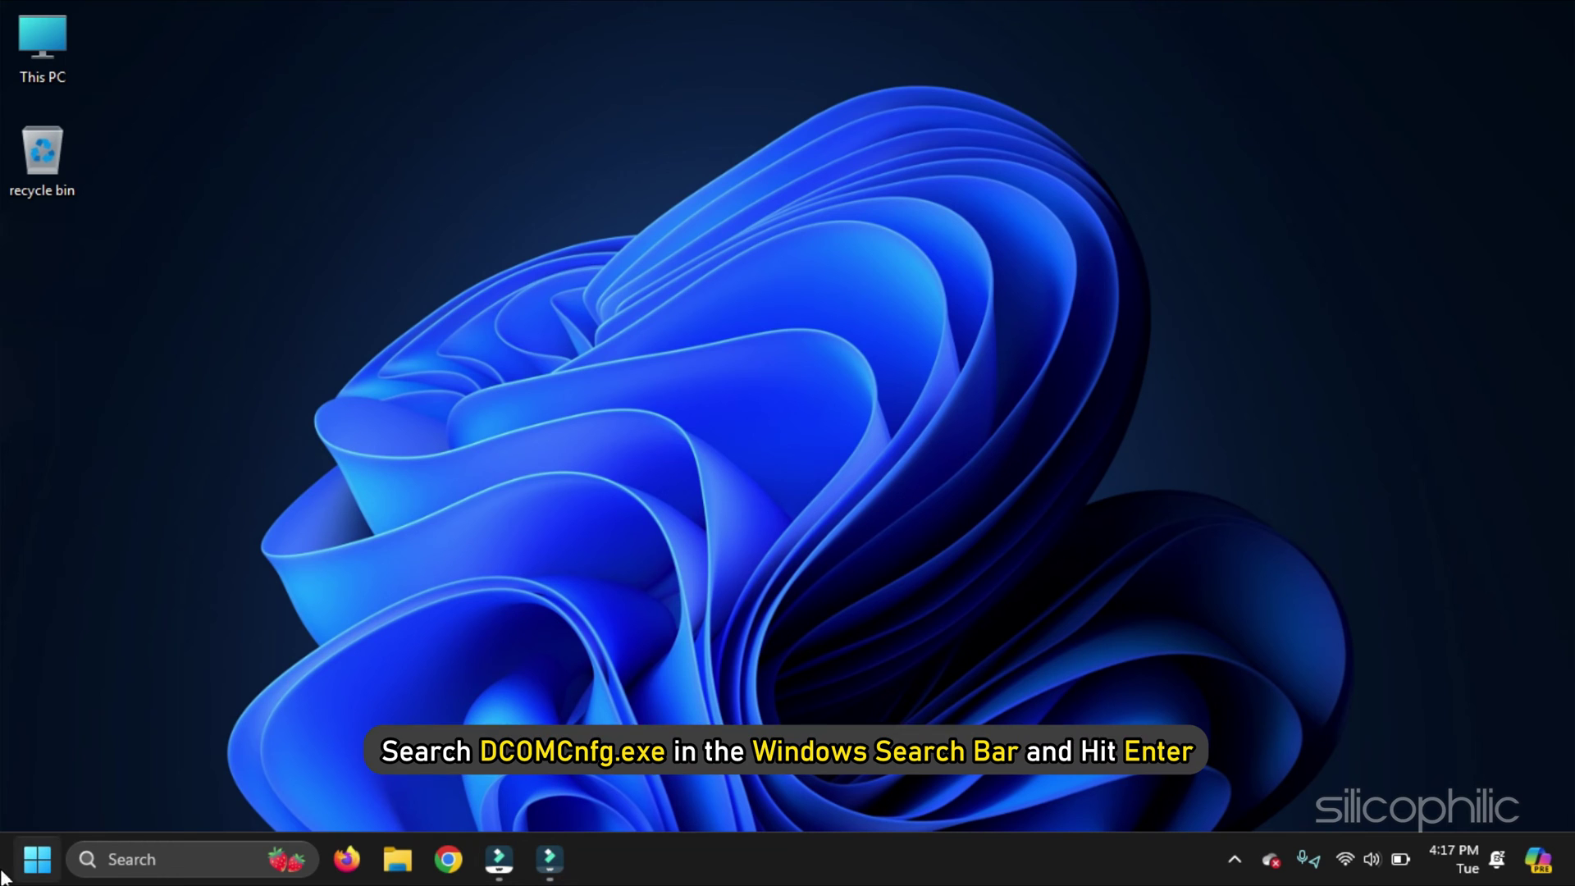
Open Windows search to look up DCOMCnfg.exe.
key("super+s")
type("DCO")
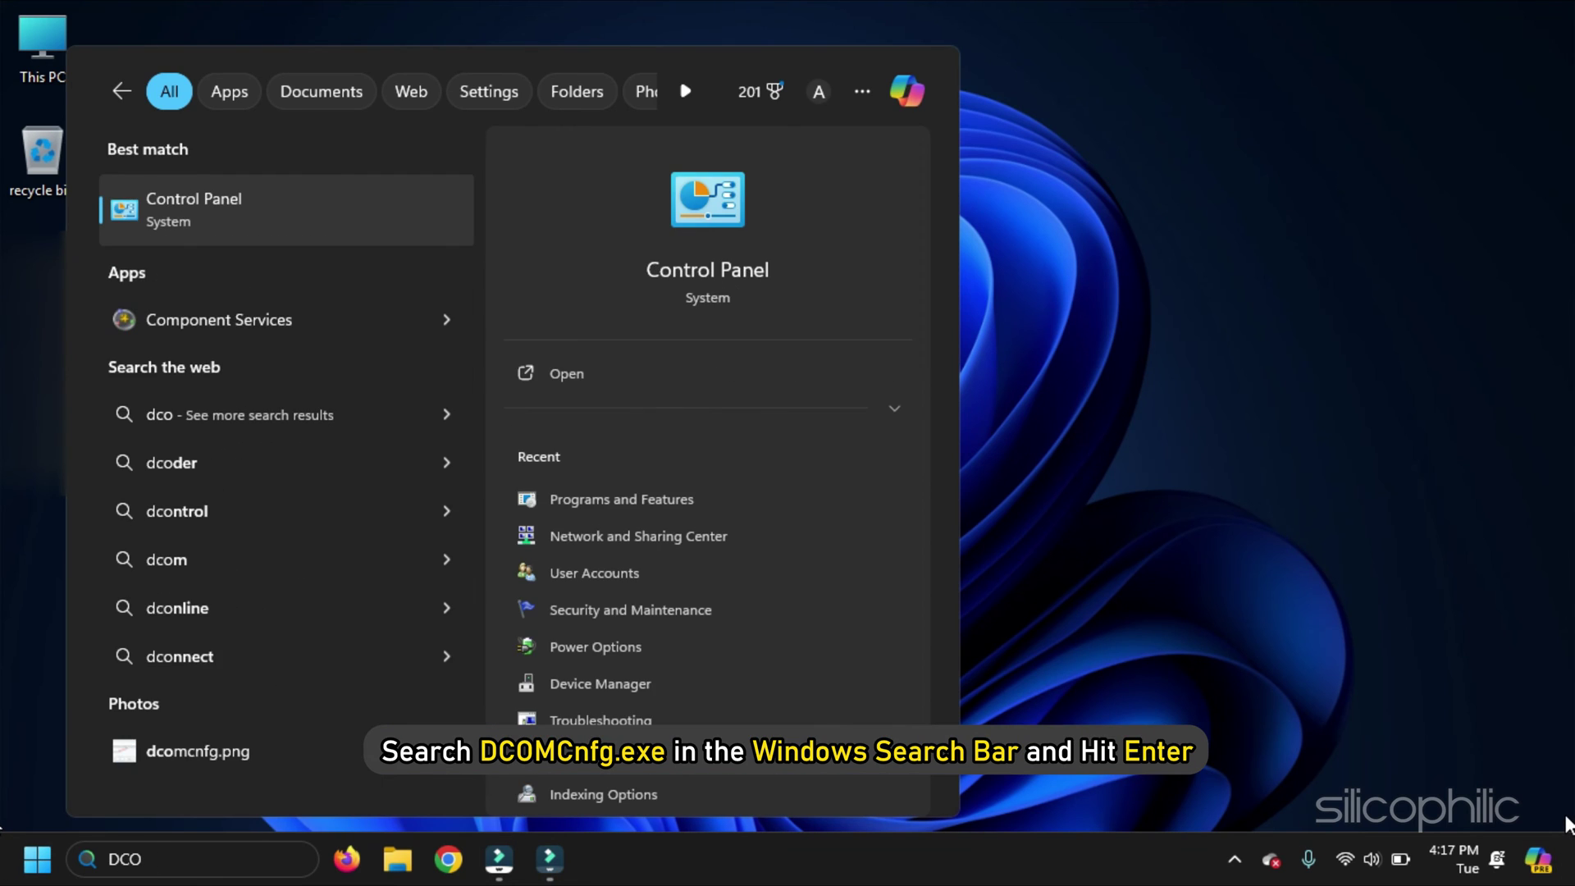
type("MCnfg")
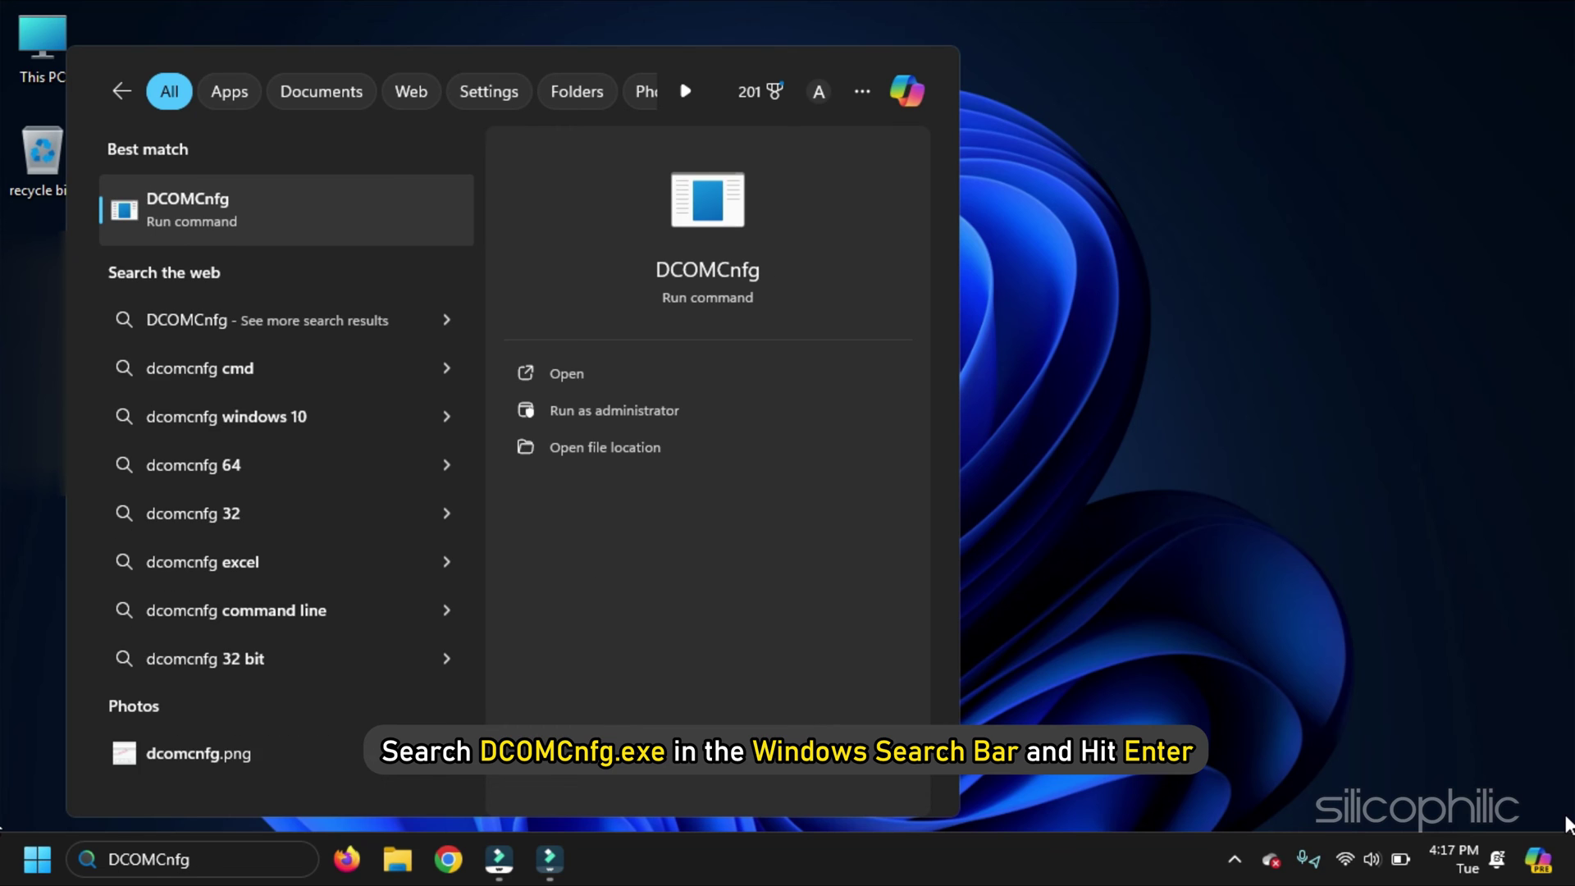
type(".exe")
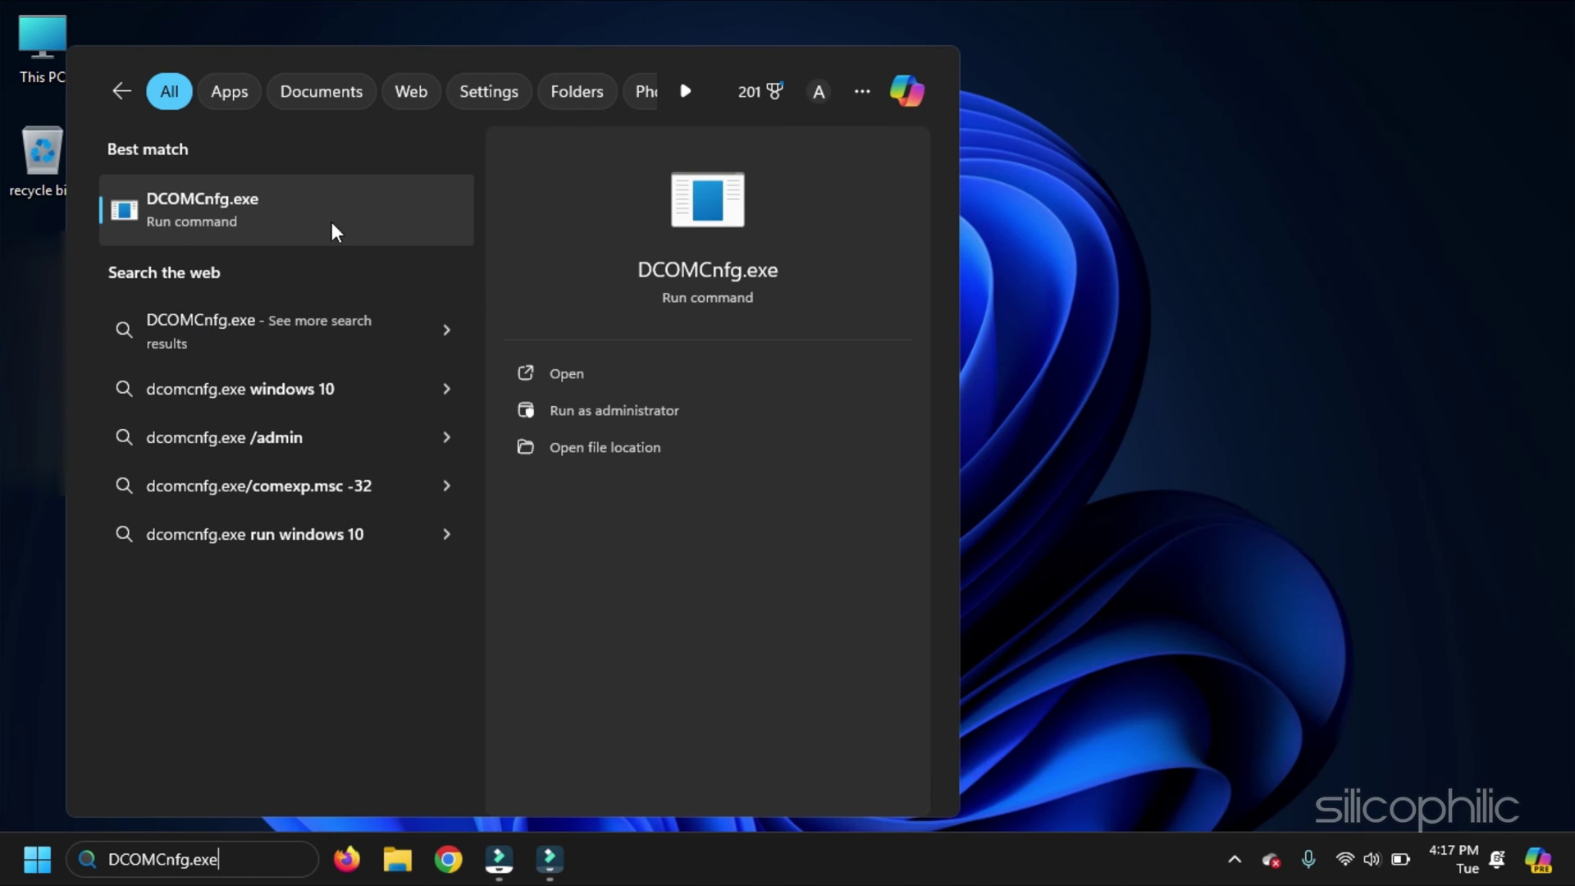
Launch DCOMCnfg and open My Computer's Properties under Component Services > Computers.
key("Return")
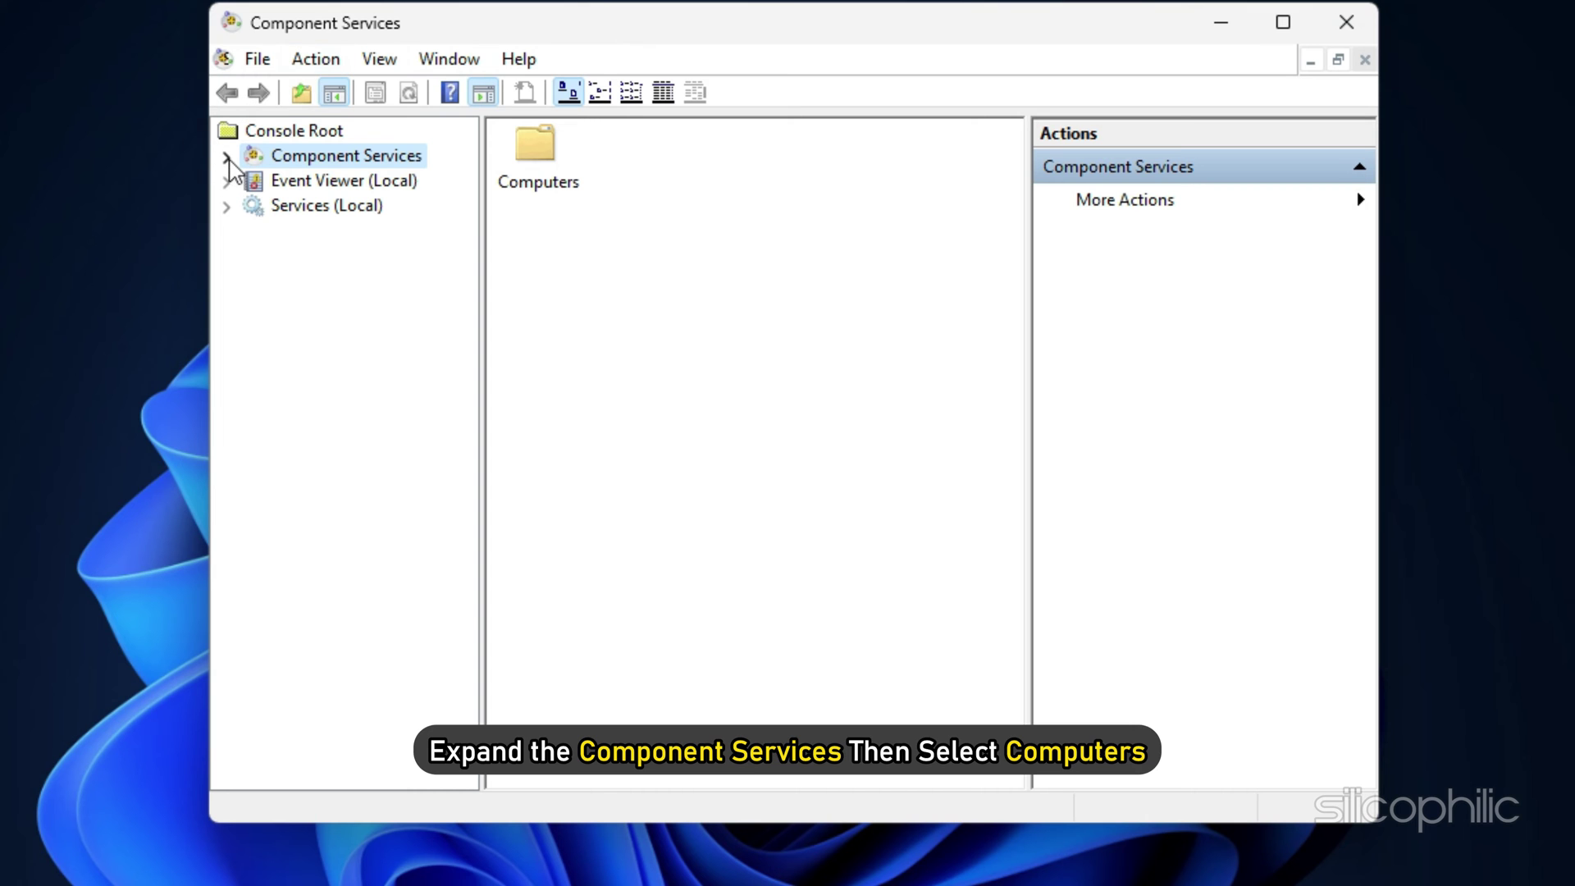
left_click(229, 156)
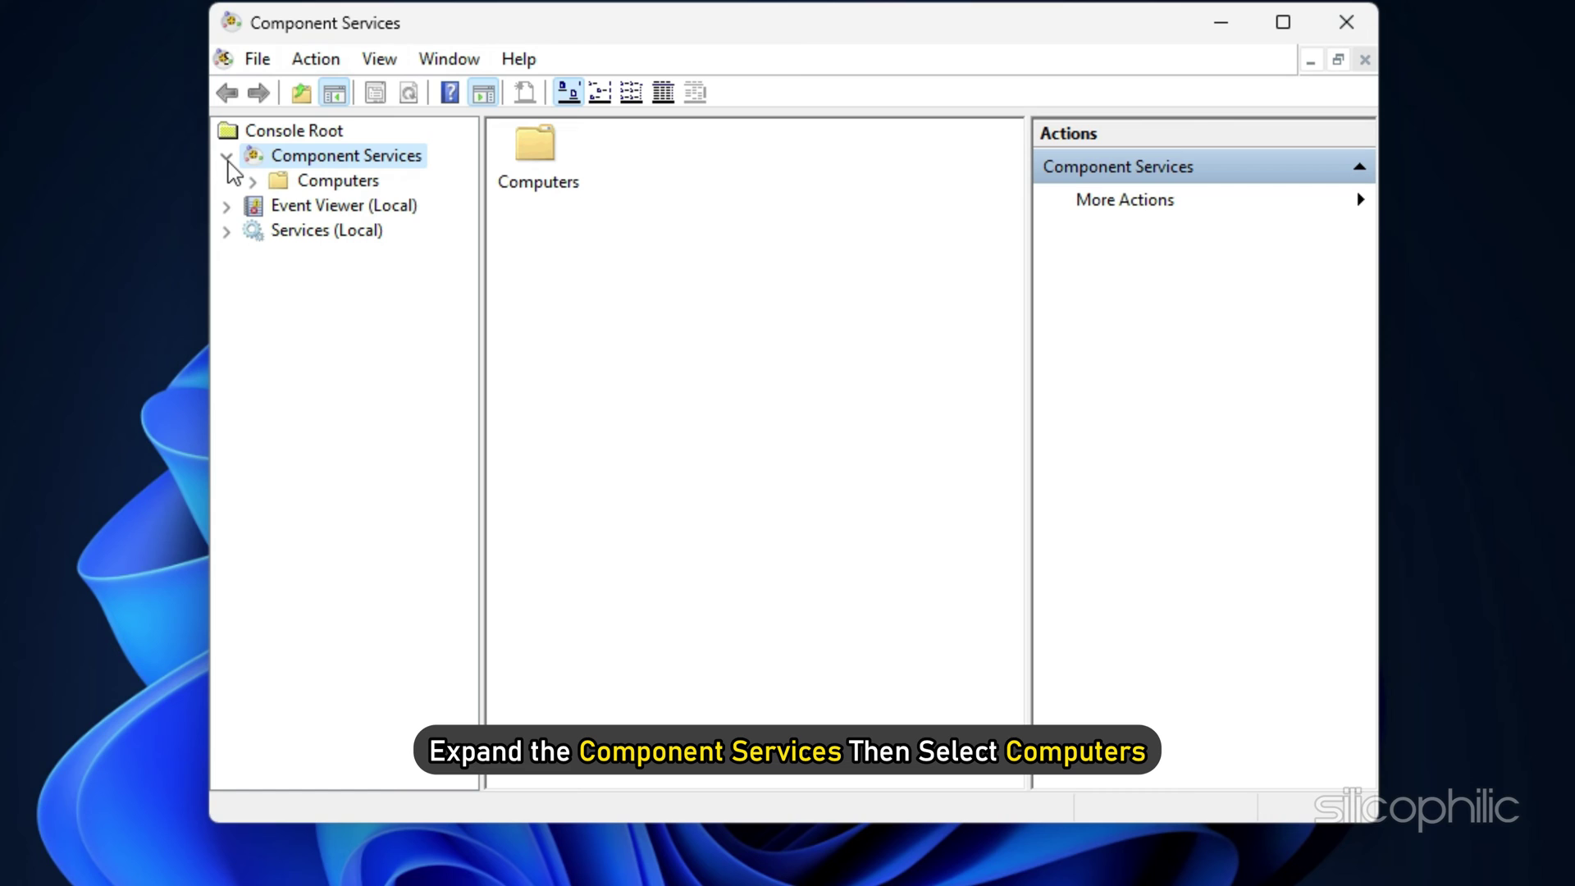
left_click(337, 180)
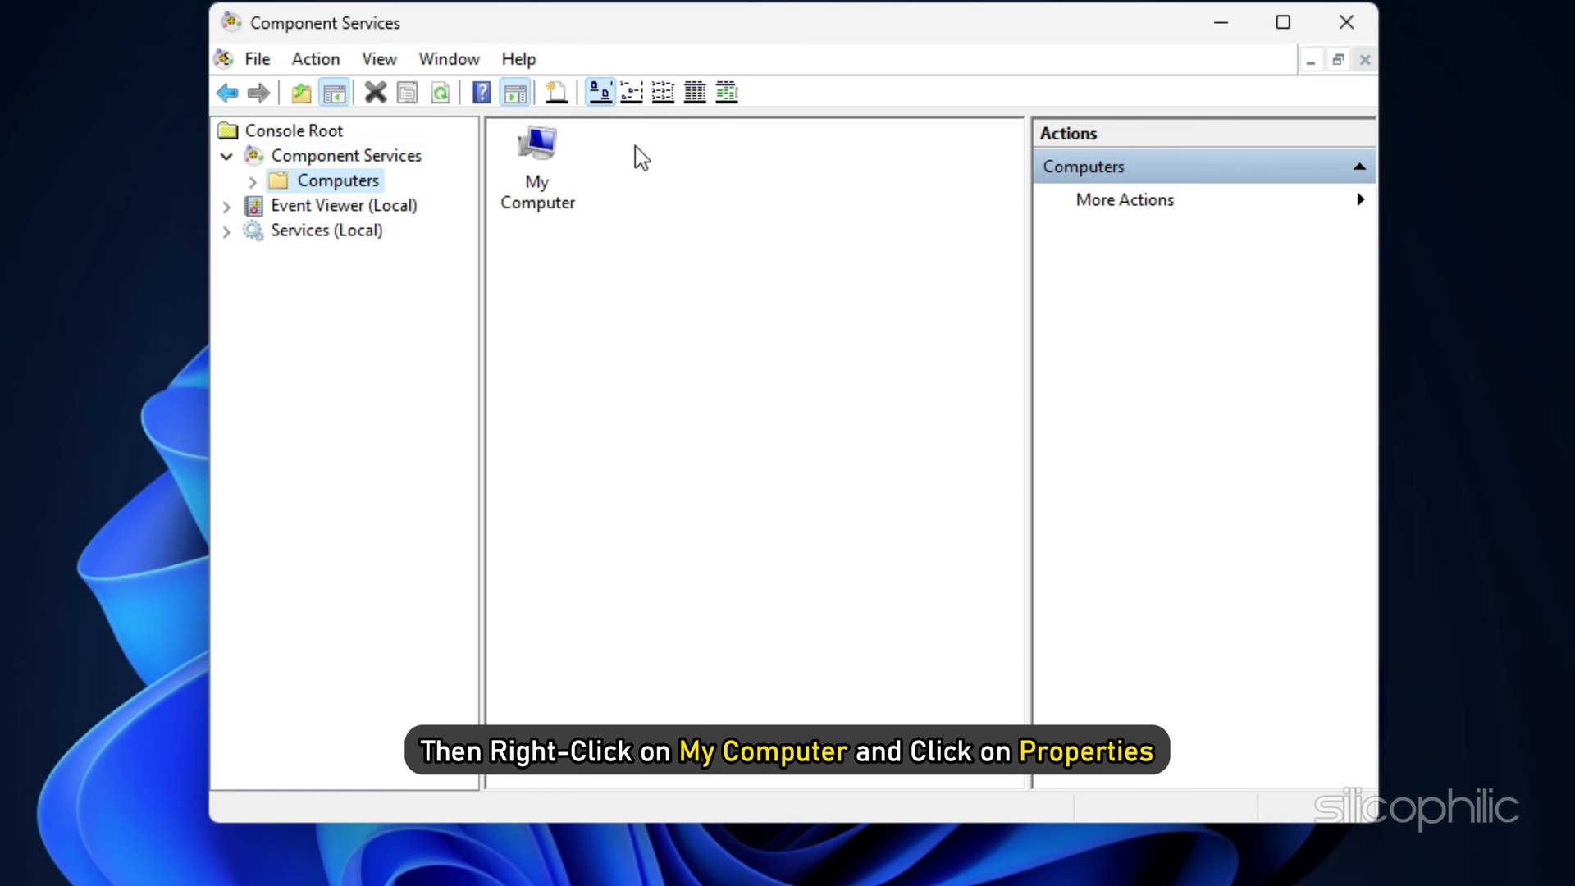
right_click(539, 150)
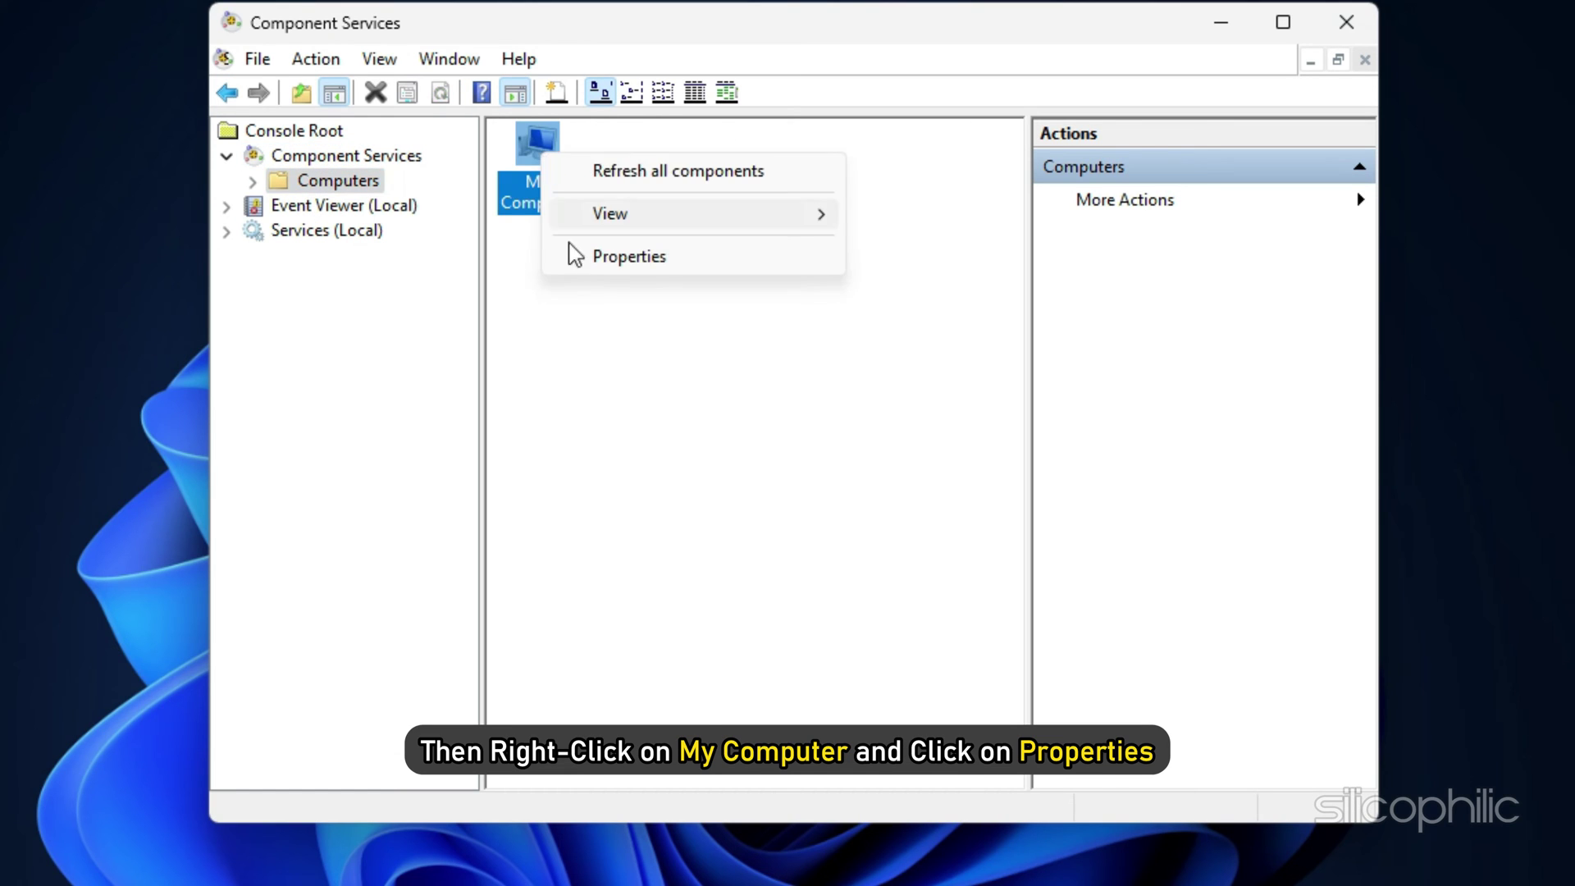
left_click(629, 257)
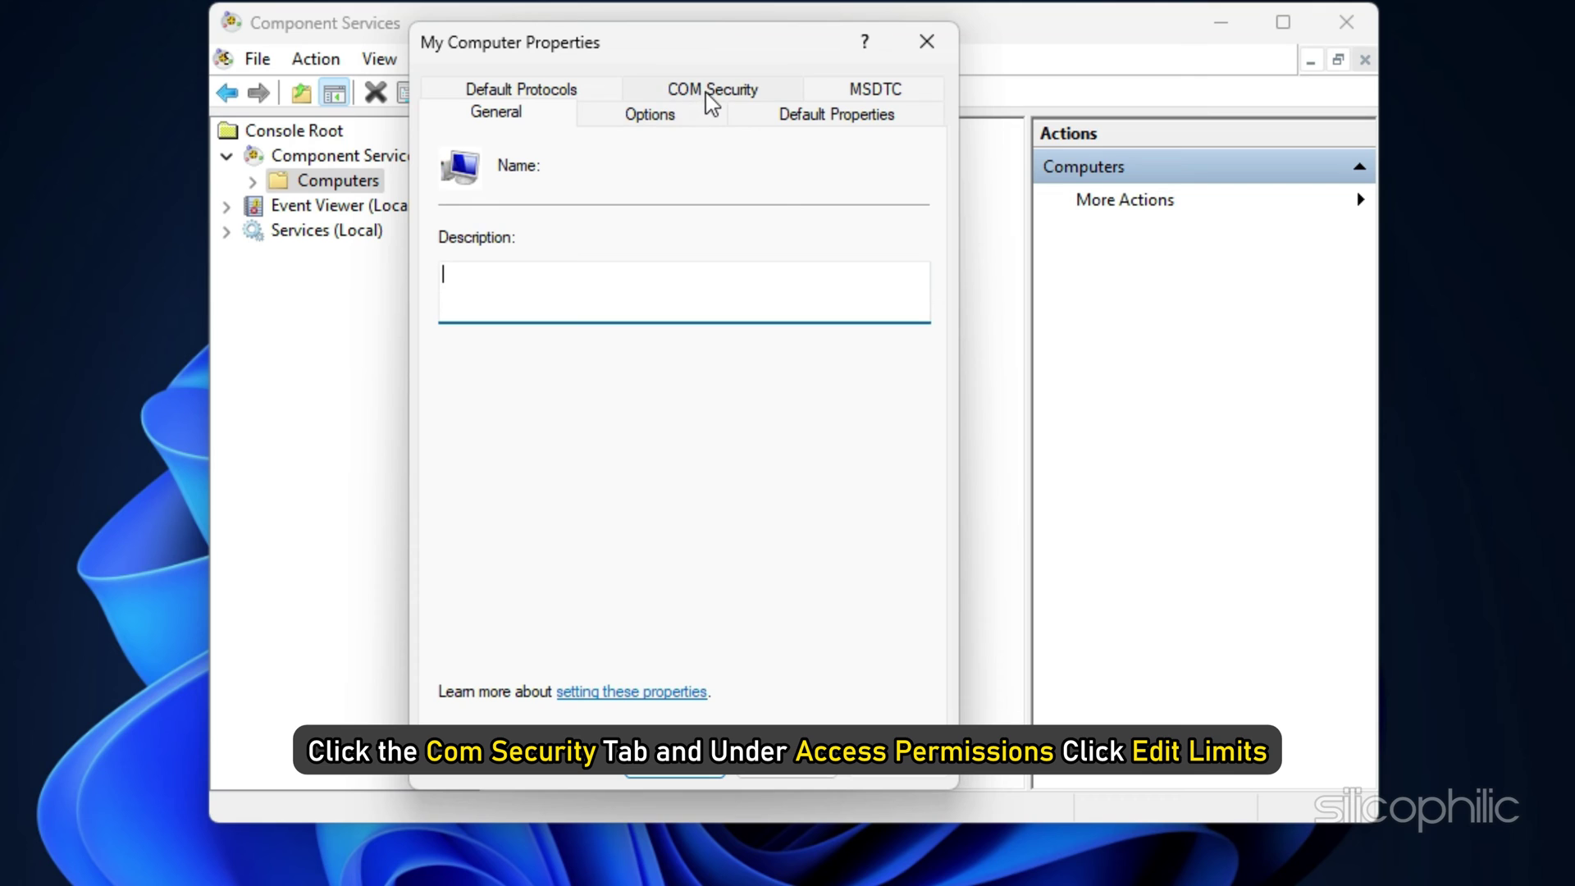
In the COM Security access permission limits, allow Everyone Local and Remote Access.
left_click(709, 91)
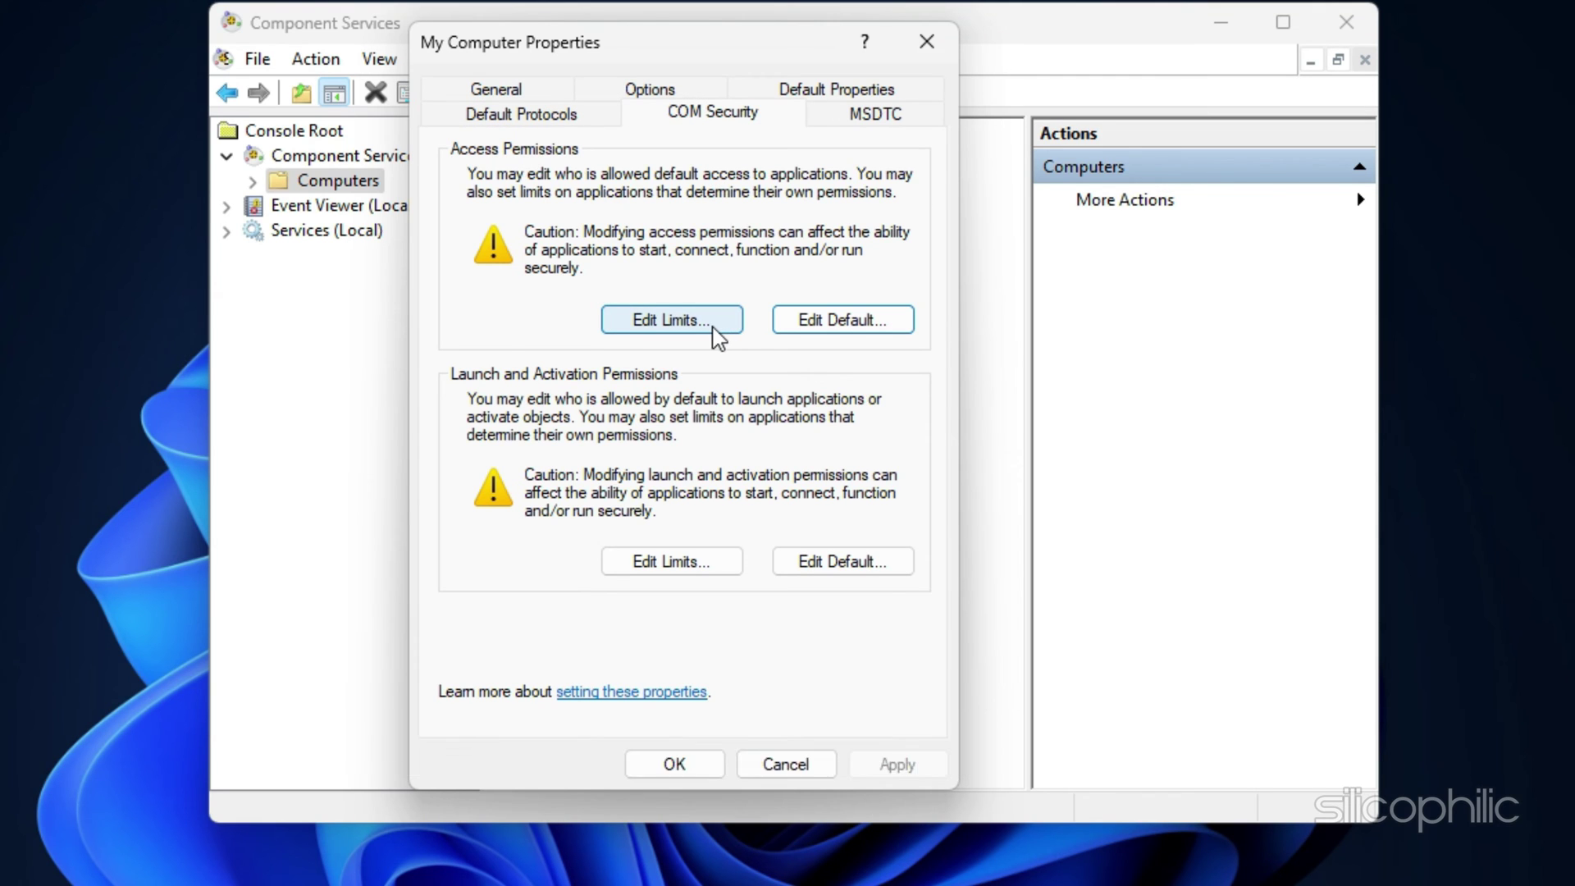
left_click(722, 334)
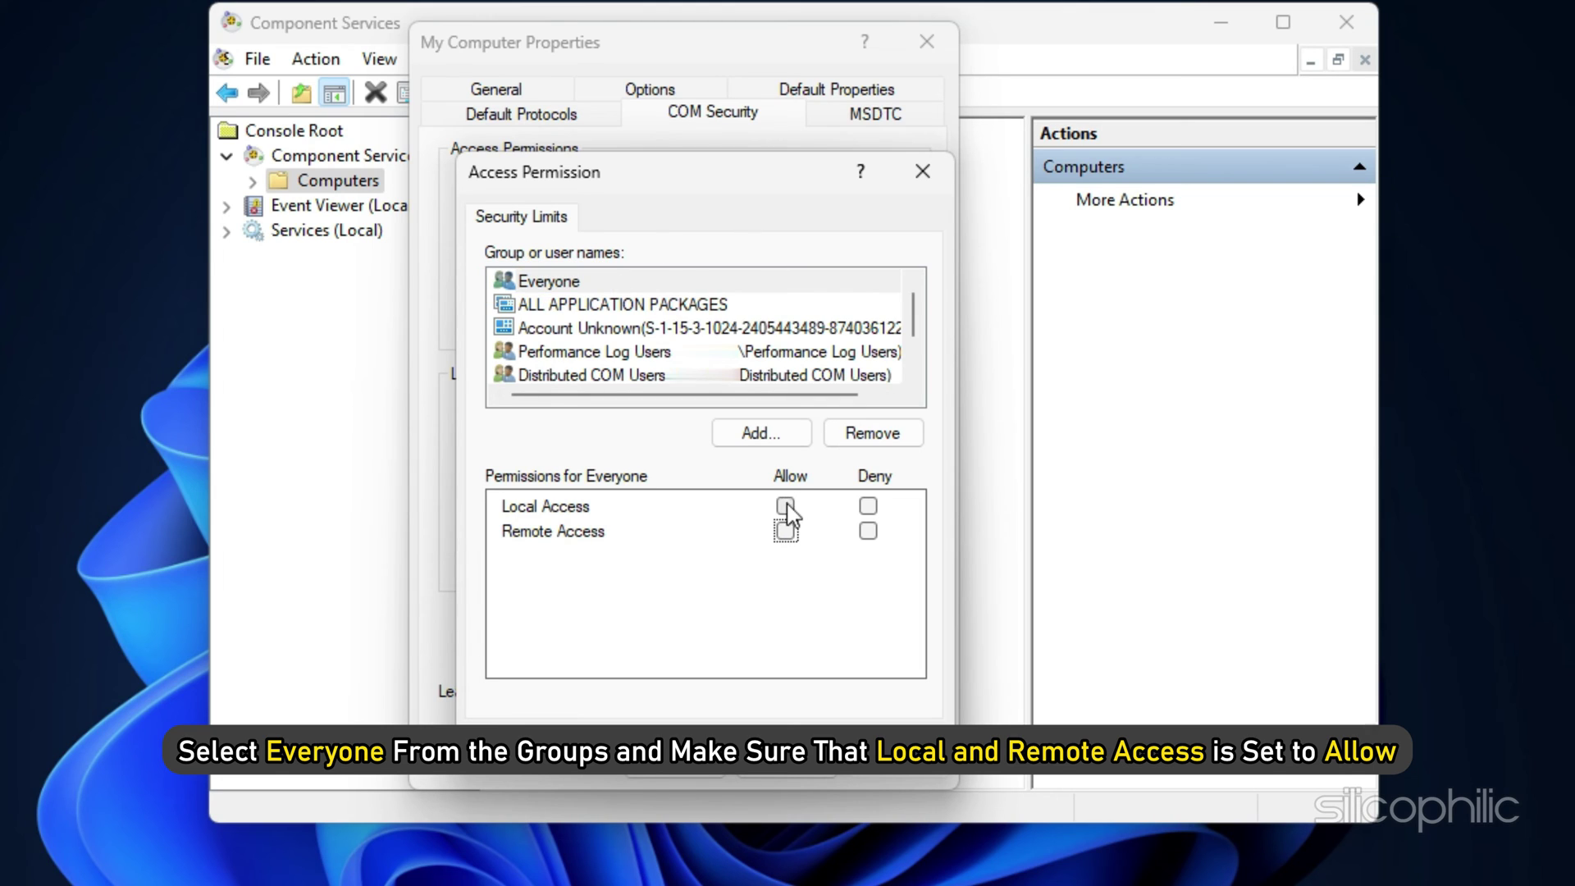
left_click(785, 507)
left_click(785, 531)
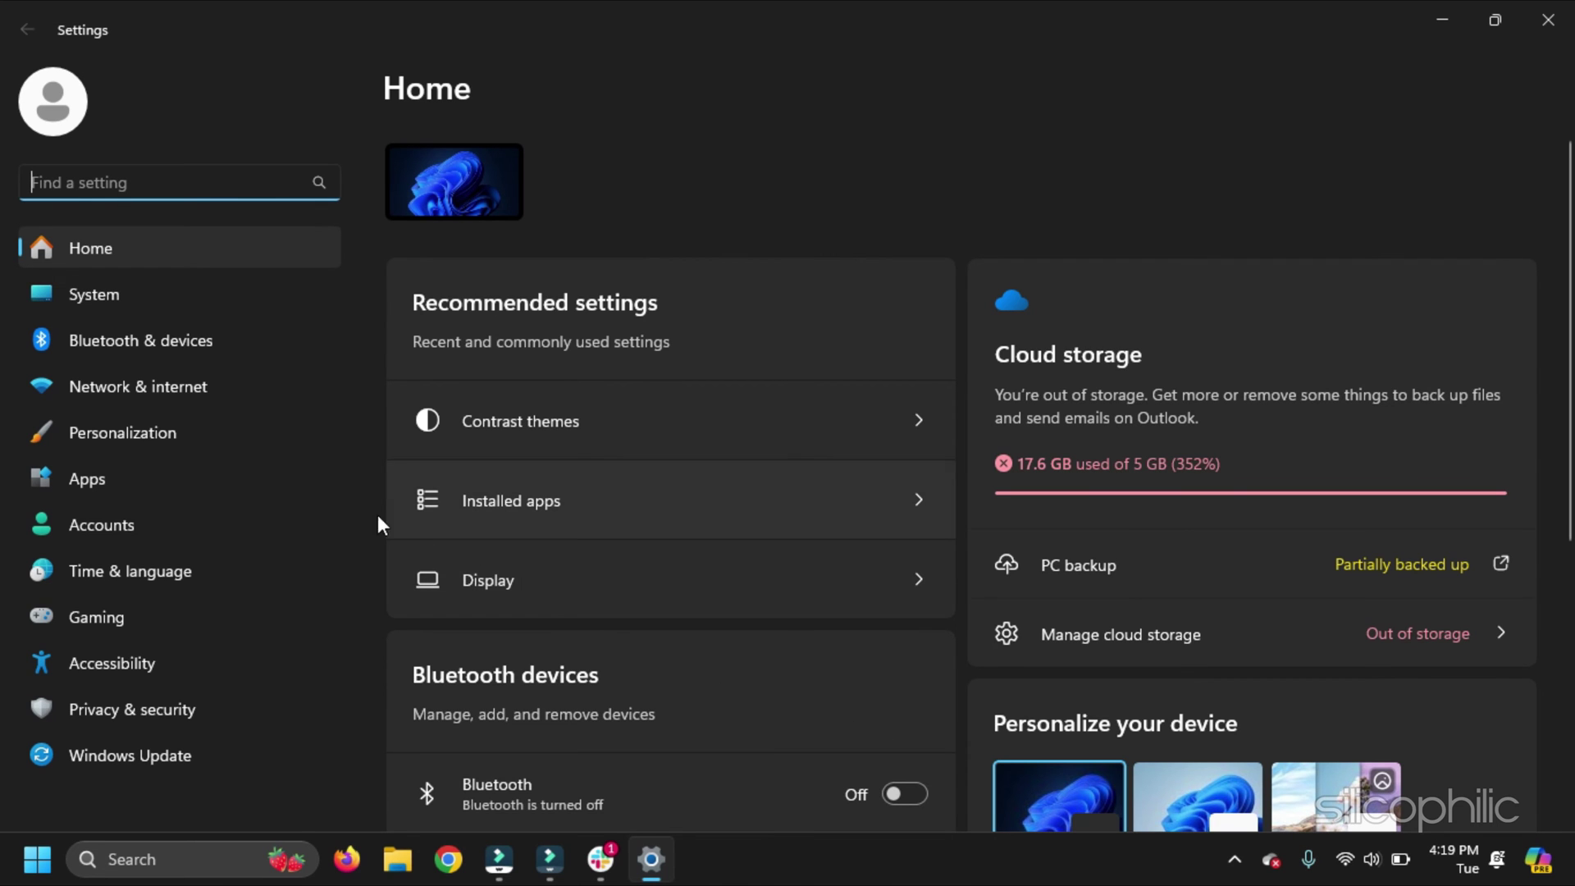
Go to the Windows Update page and open its Advanced options.
left_click(205, 762)
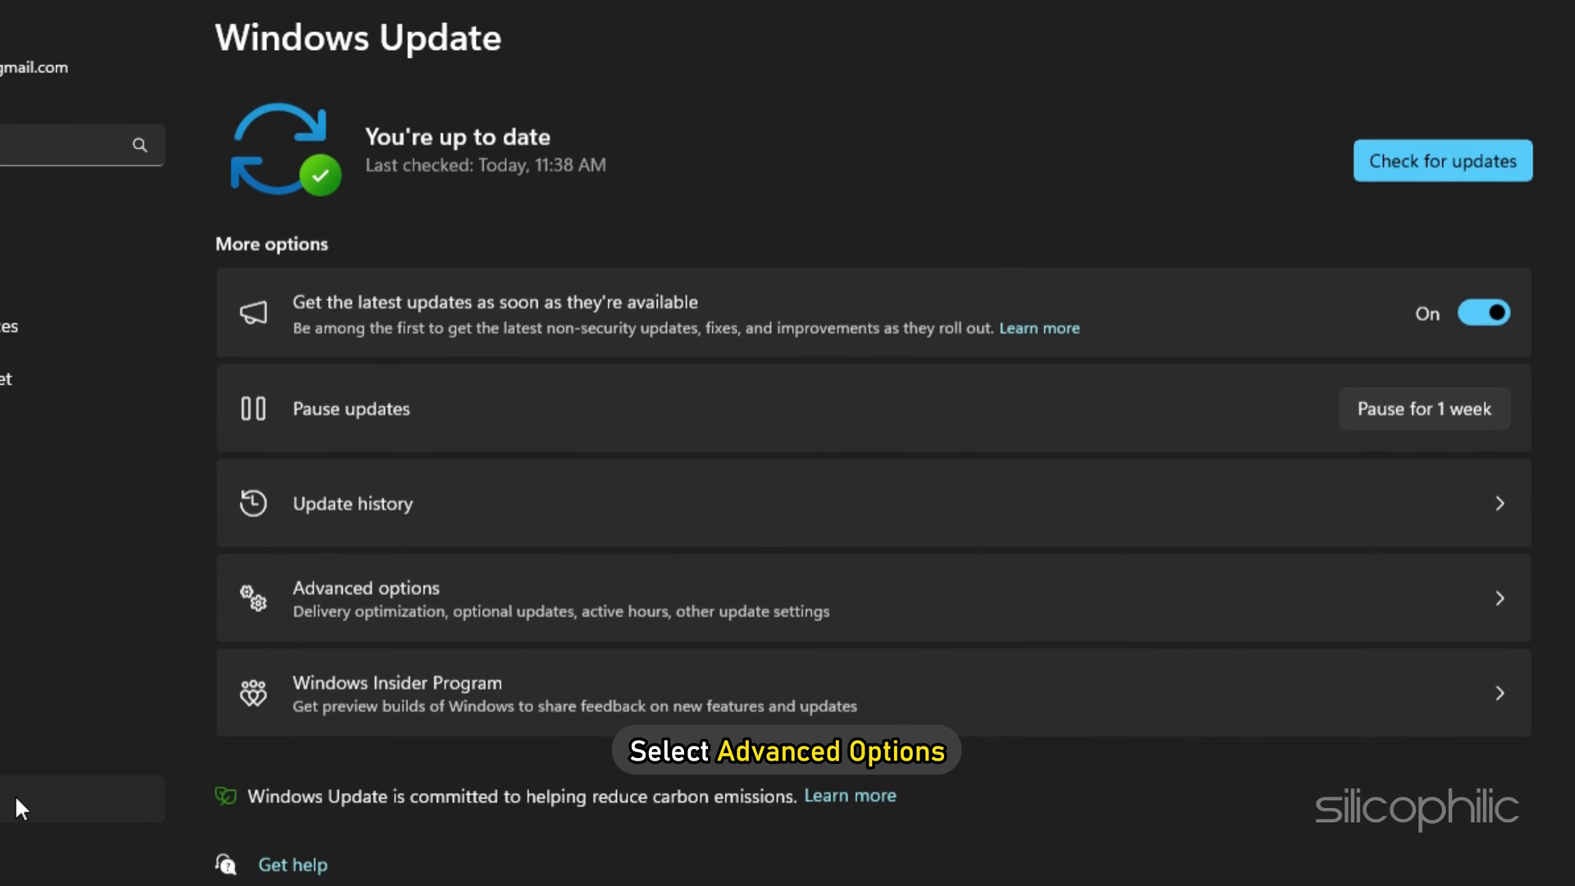
left_click(945, 607)
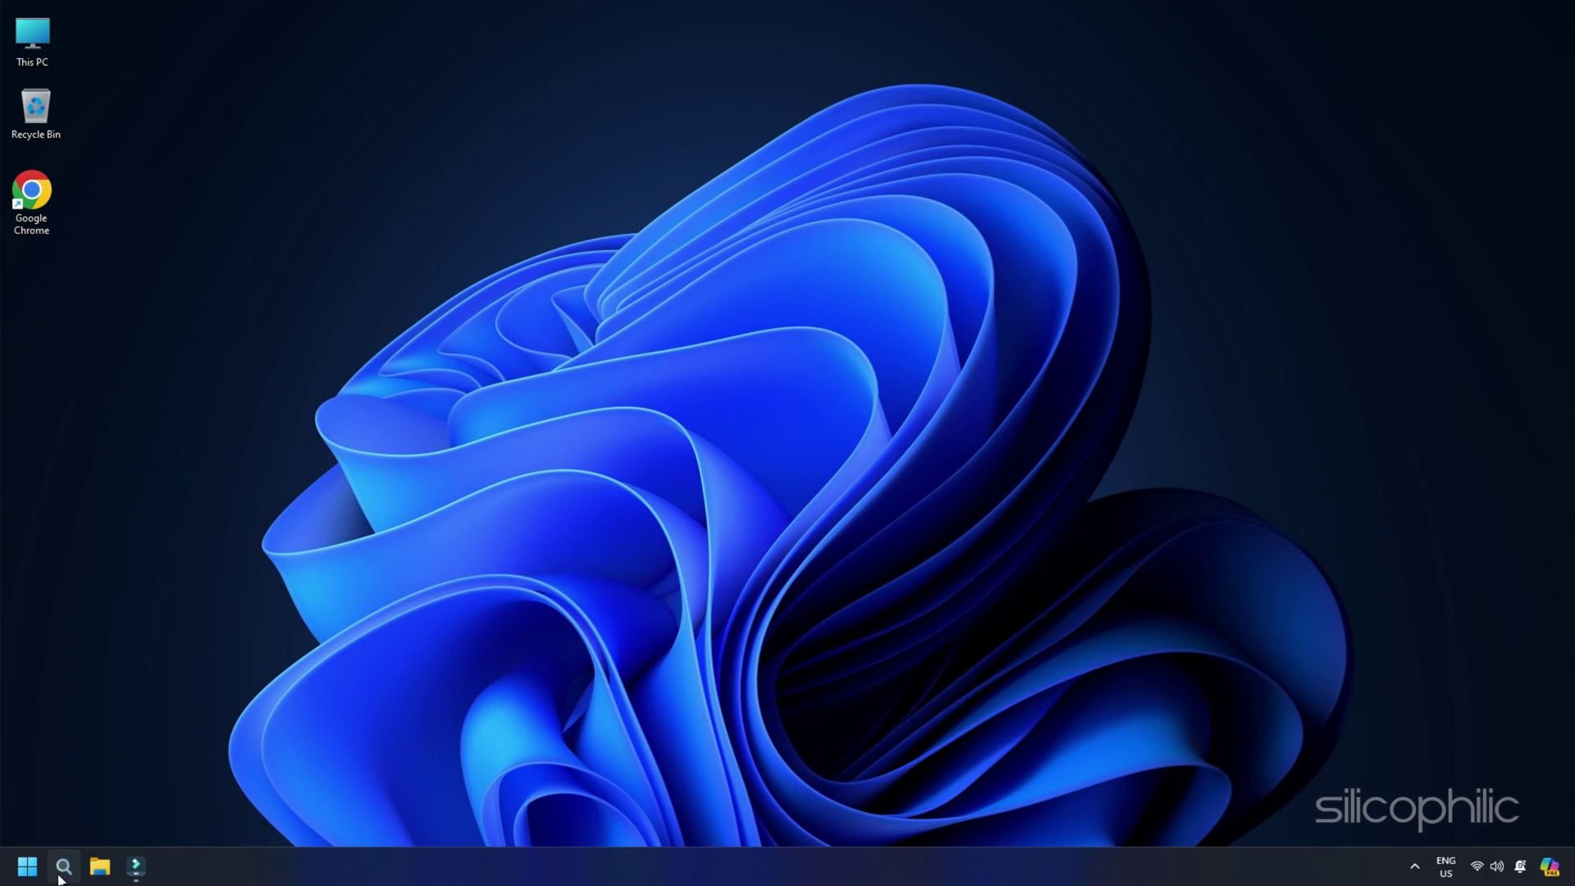
Search for cmd and run Command Prompt as administrator.
left_click(63, 866)
type("cm")
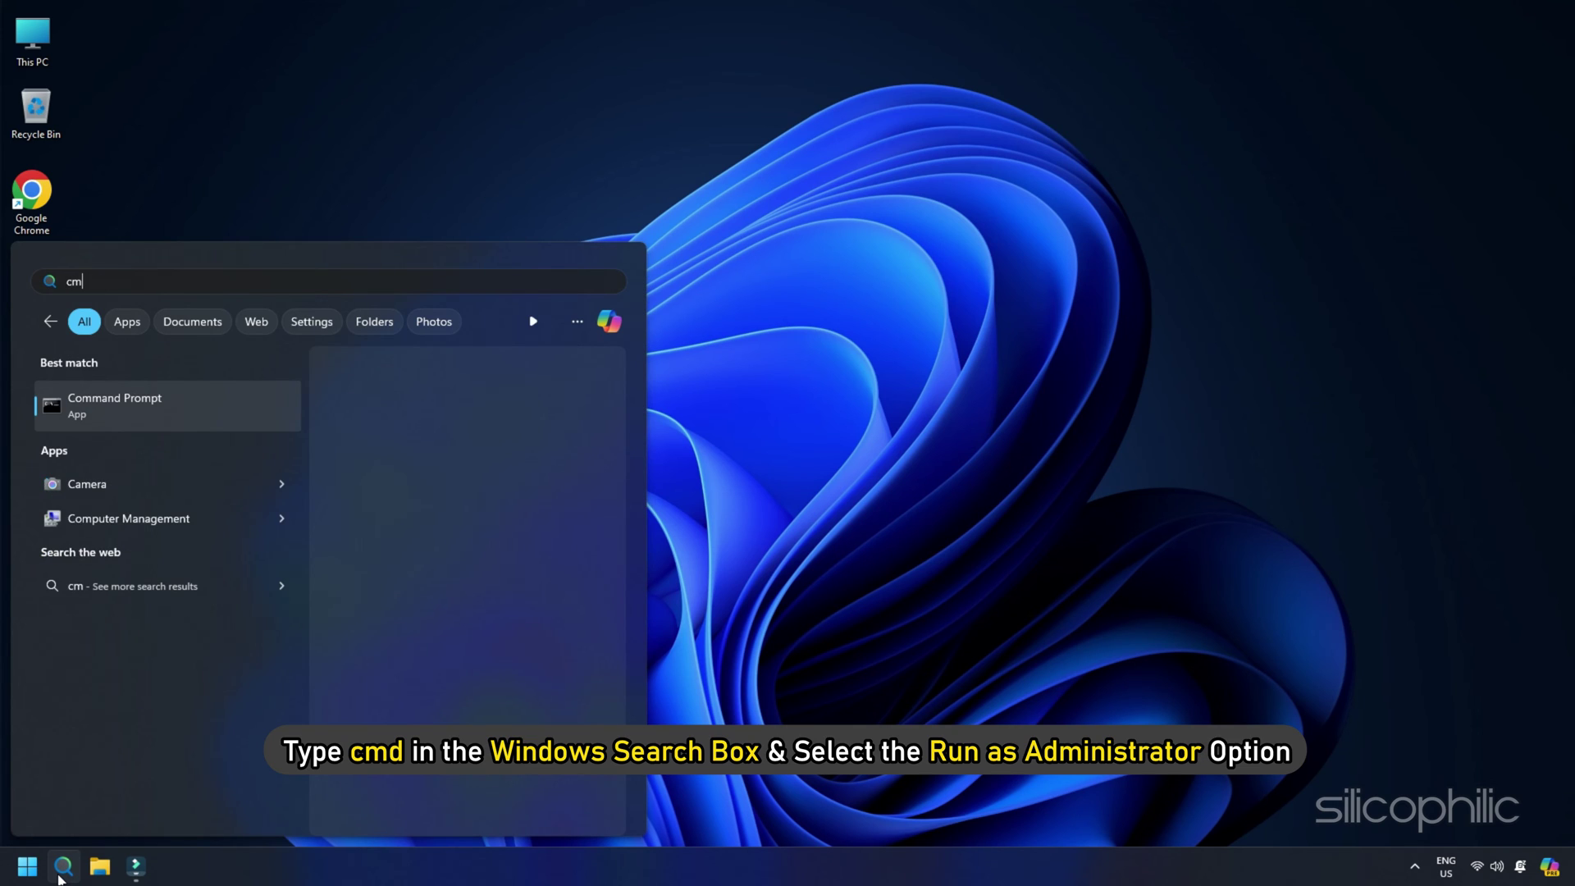
type("d")
right_click(141, 401)
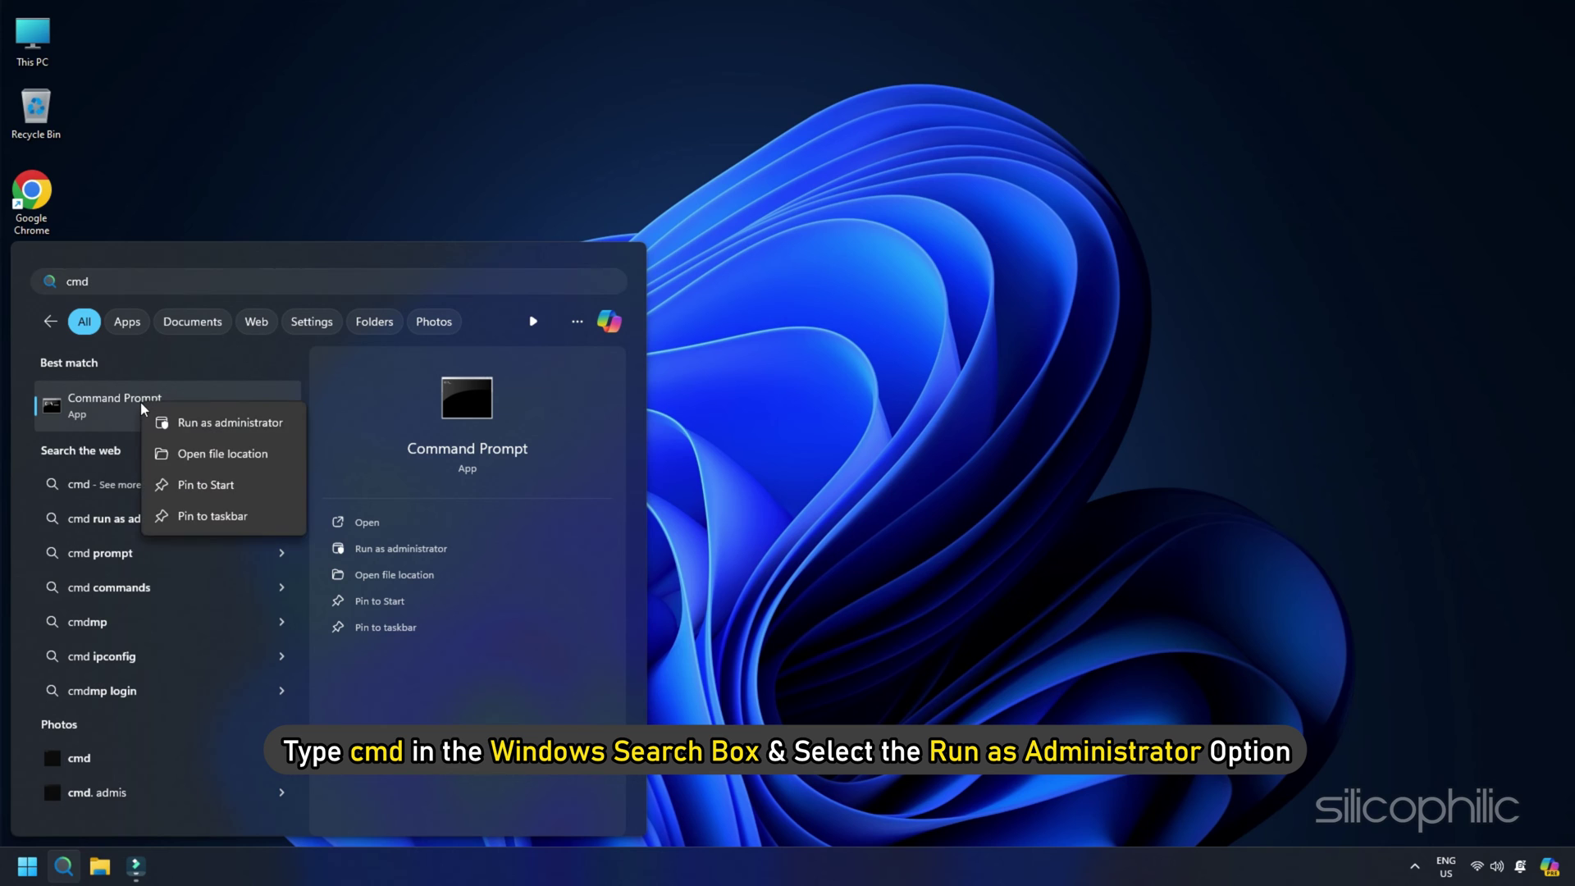
left_click(214, 432)
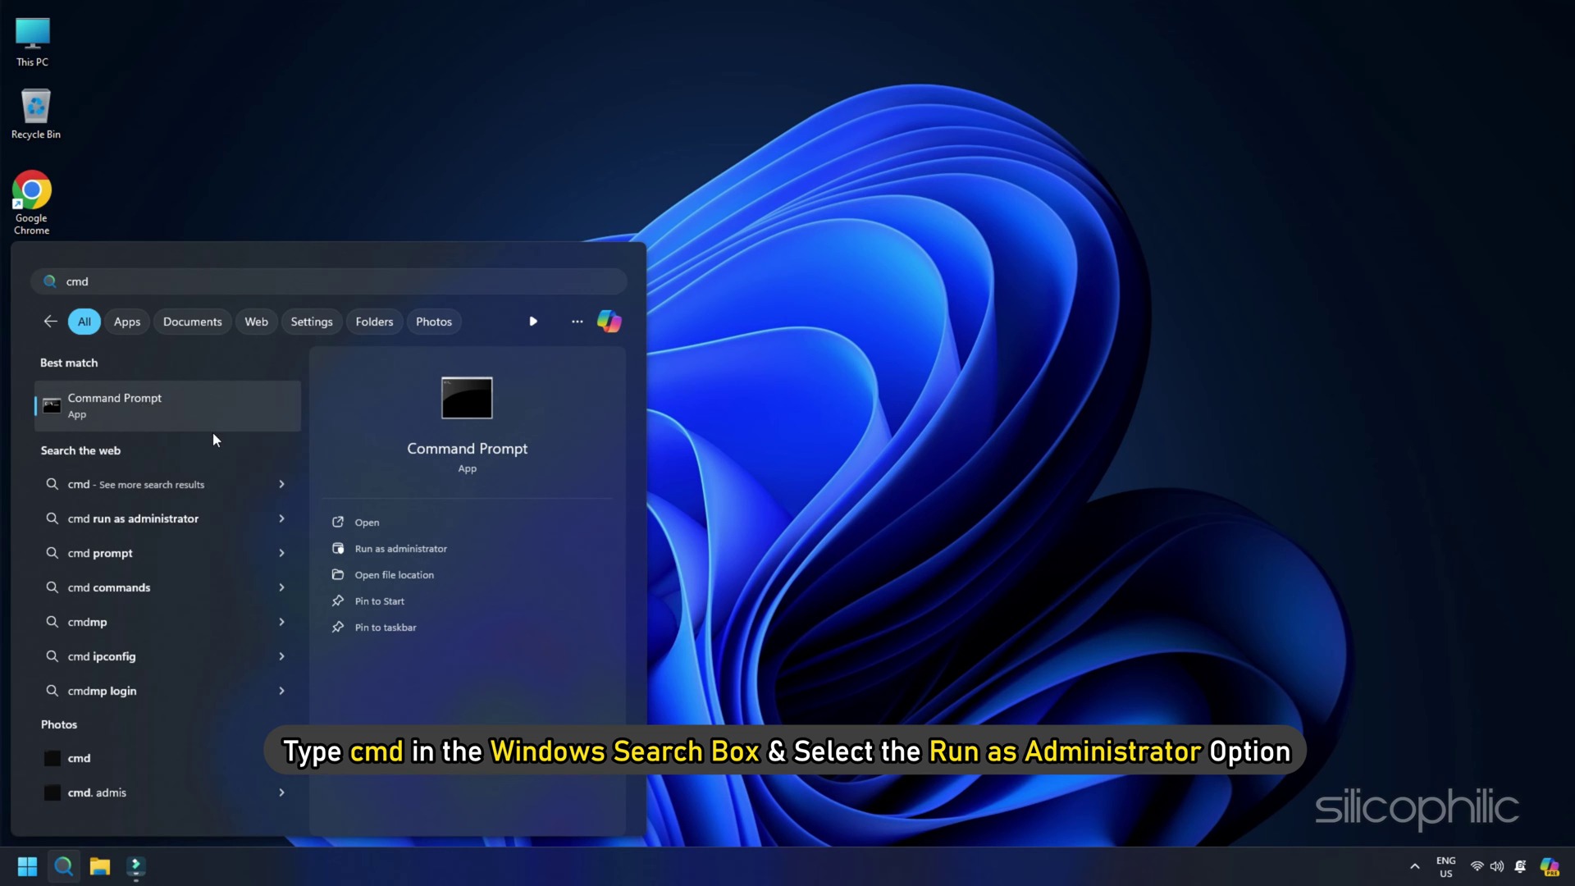
Run sfc /scannow and DISM /Online /Cleanup-Image /CheckHealth as administrator, both finding no corruption.
left_click(861, 580)
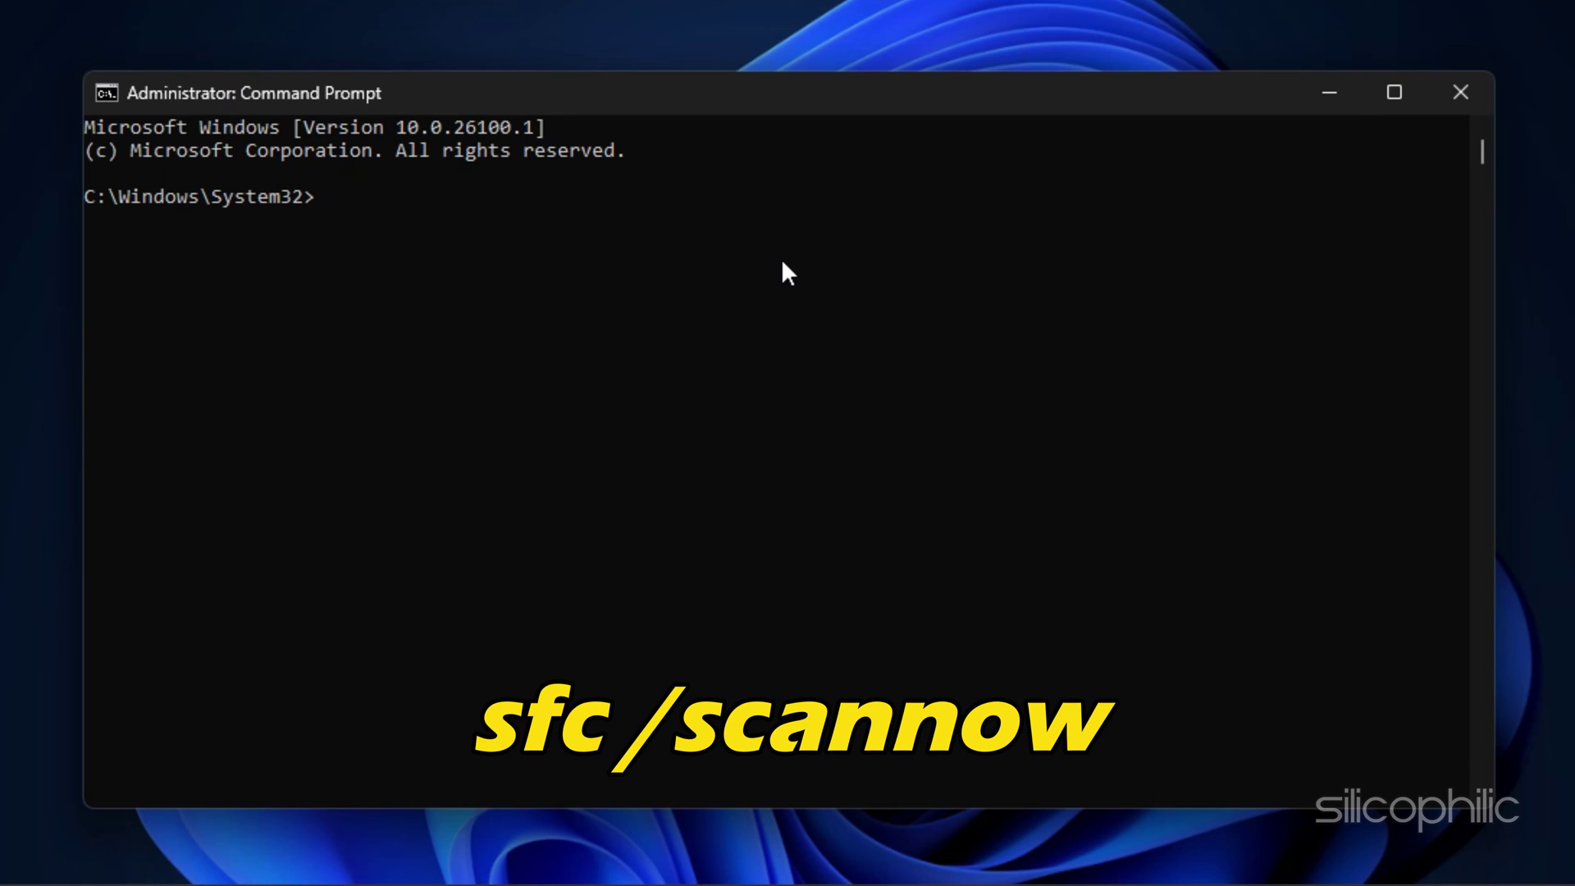
type("sfc /scannow")
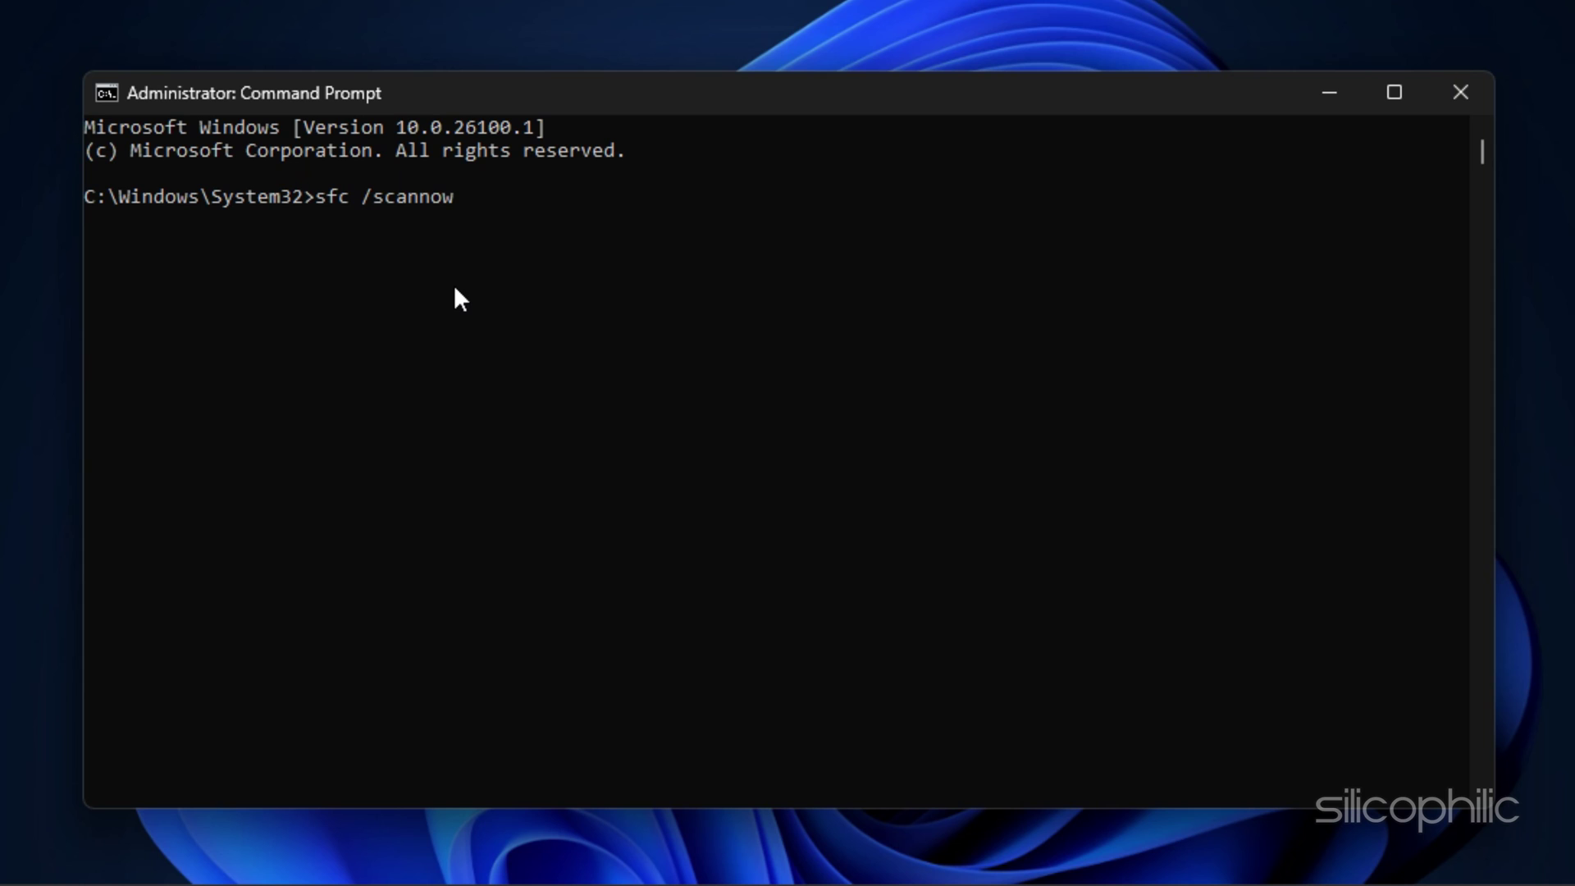
key("Return")
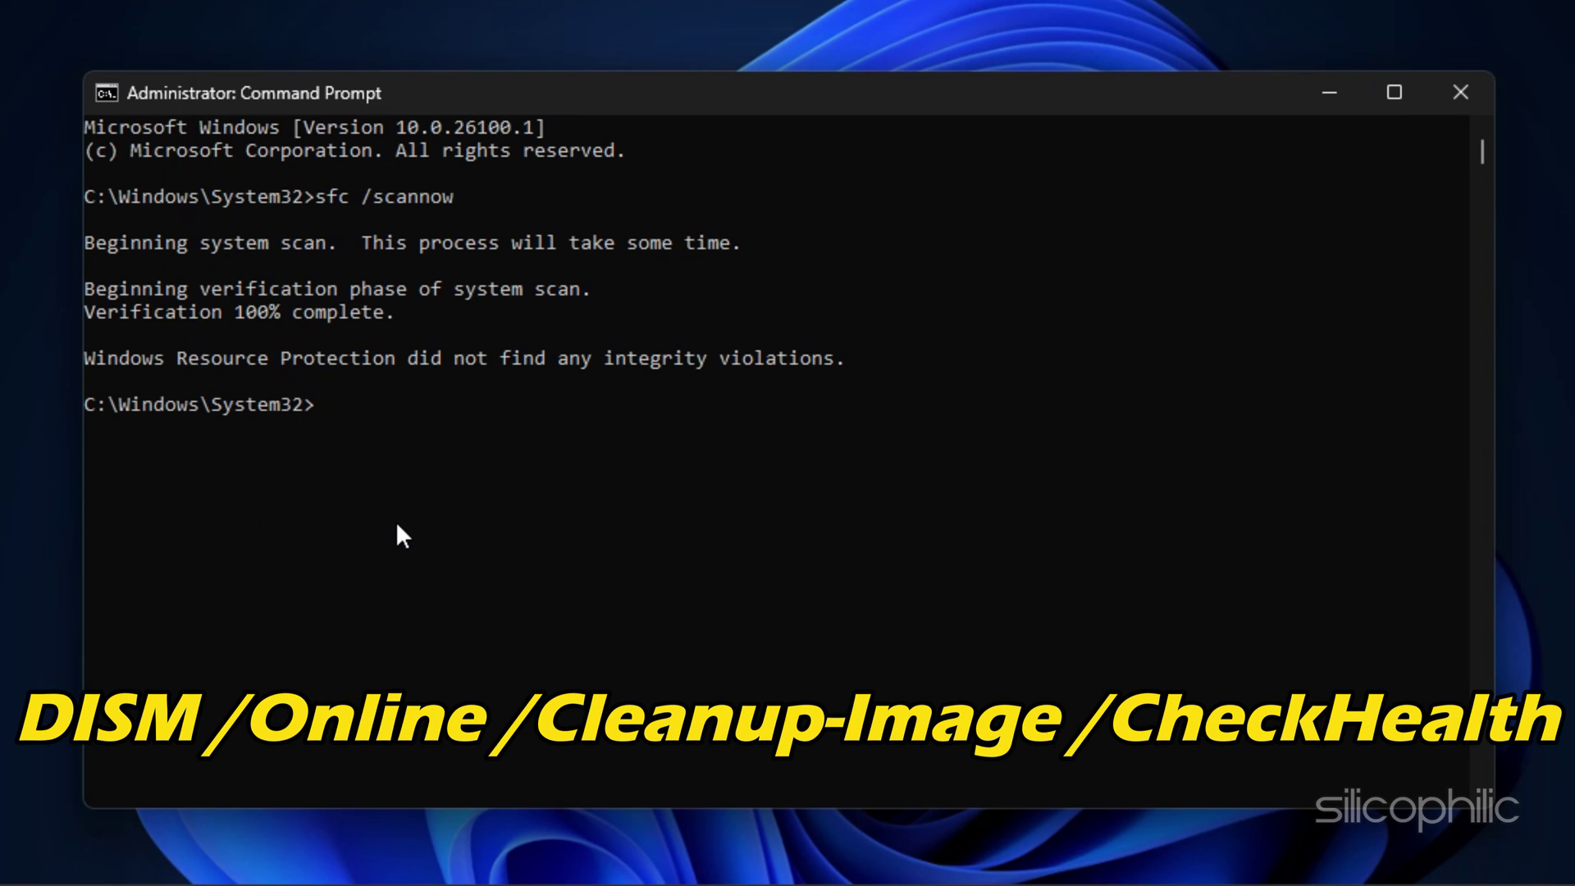
type("DISM /Online /Cleanup-Image /CheckHealth")
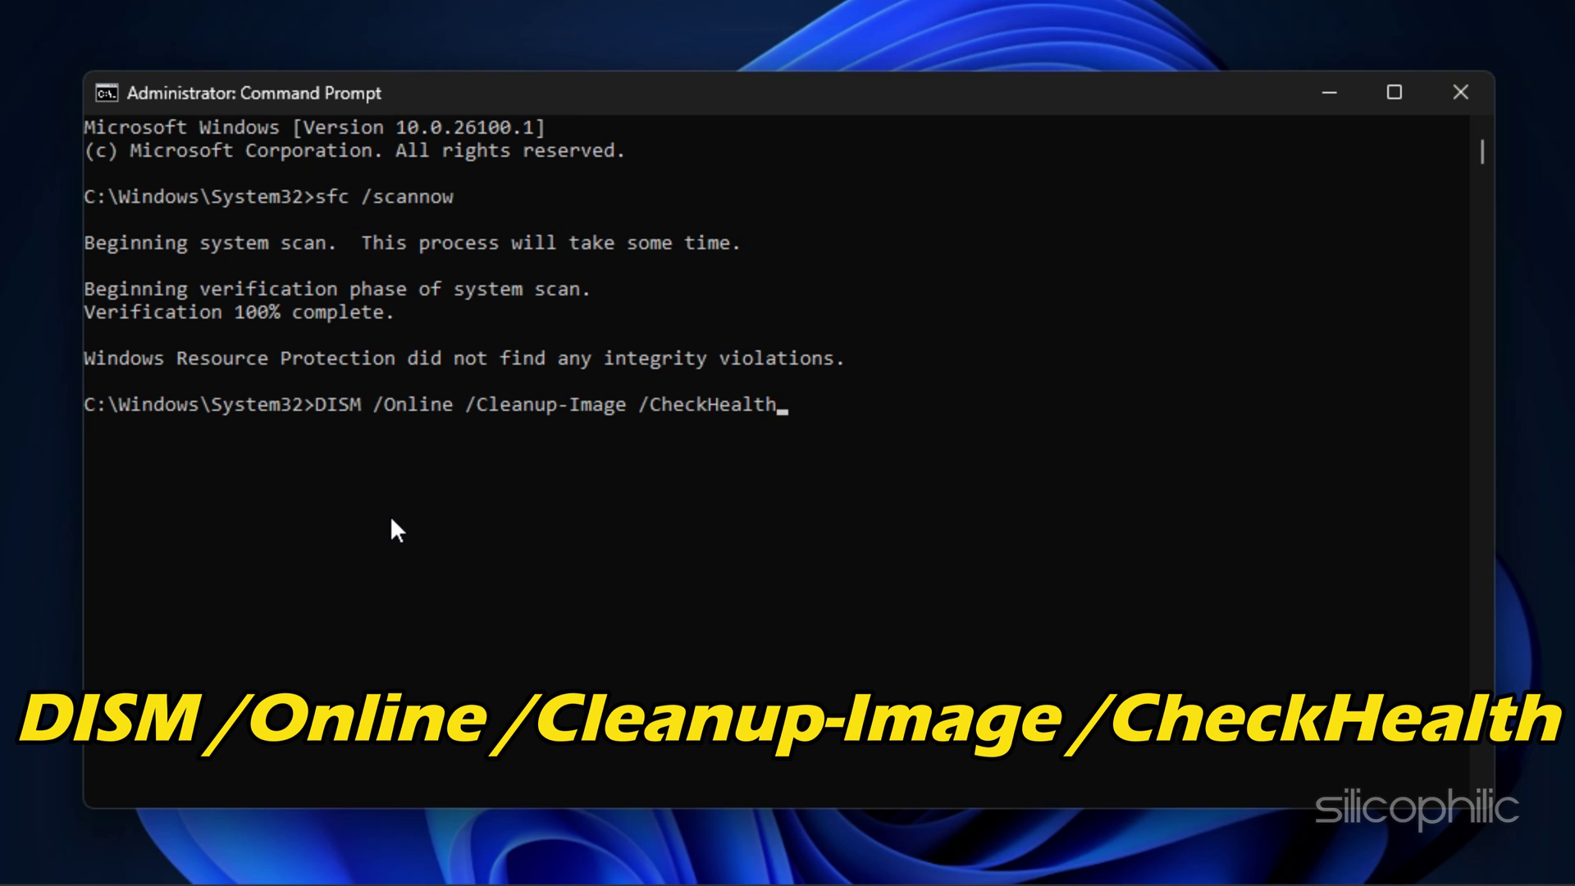
key("Return")
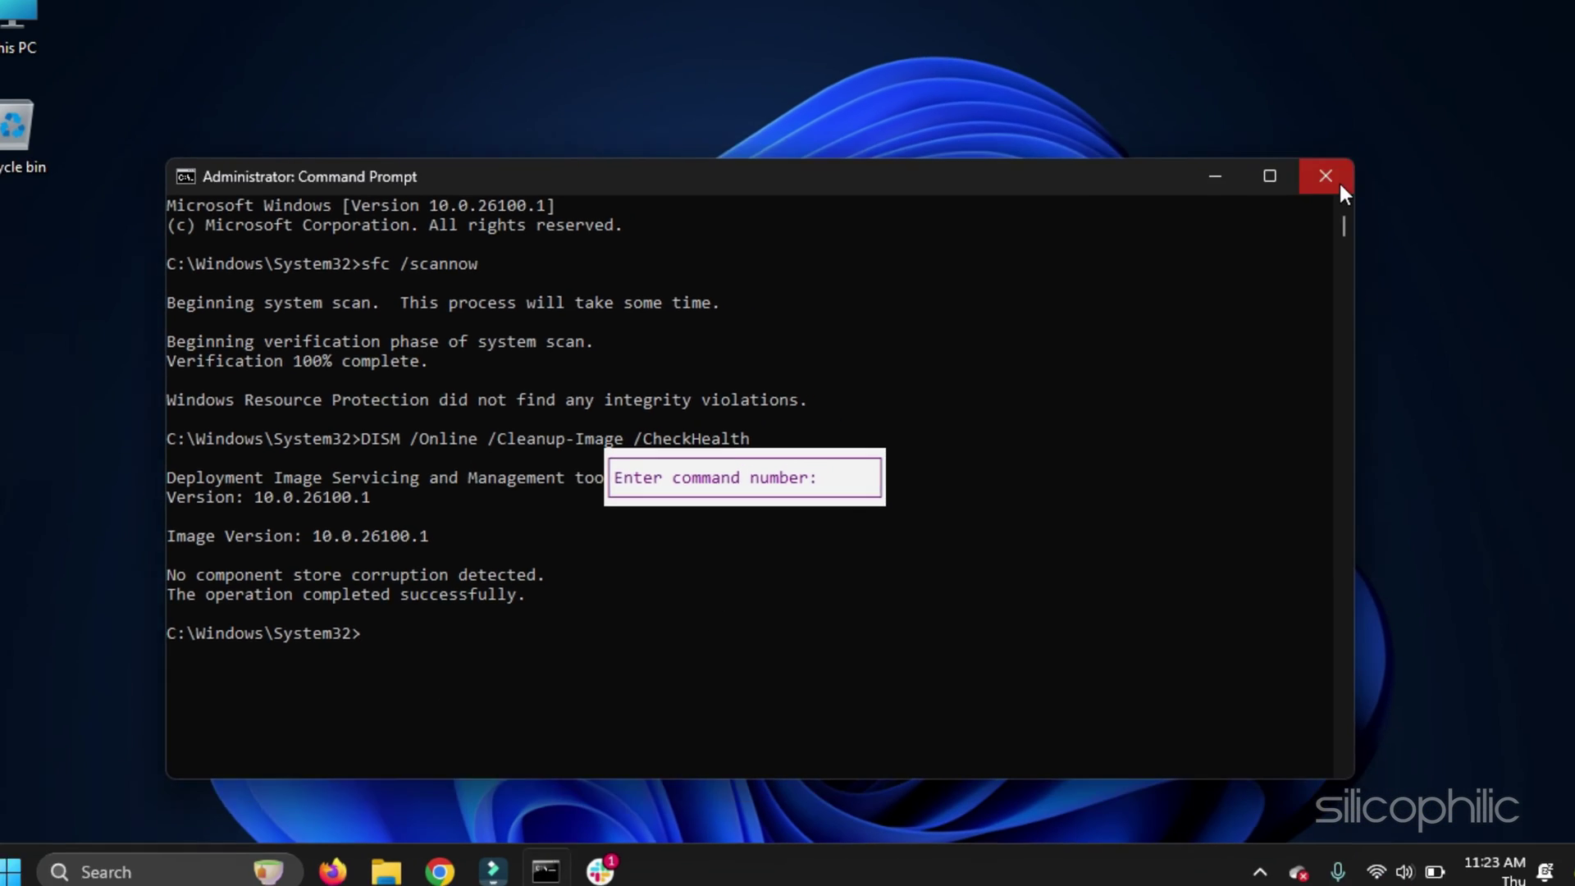
left_click(1325, 176)
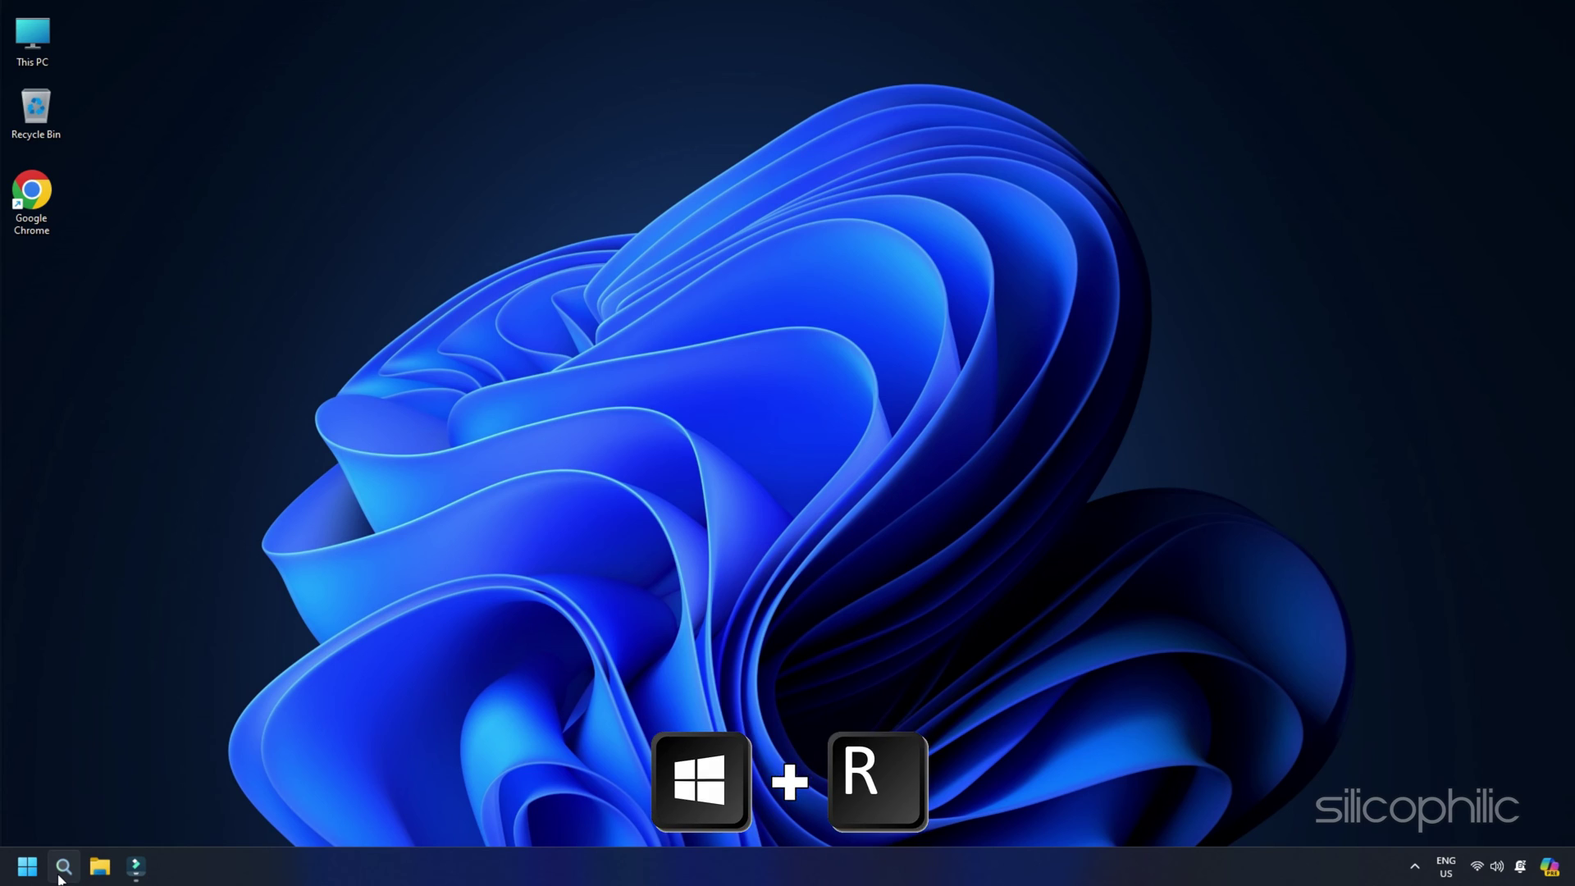
Launch appwiz.cpl from Run to list the installed programs.
key("super+r")
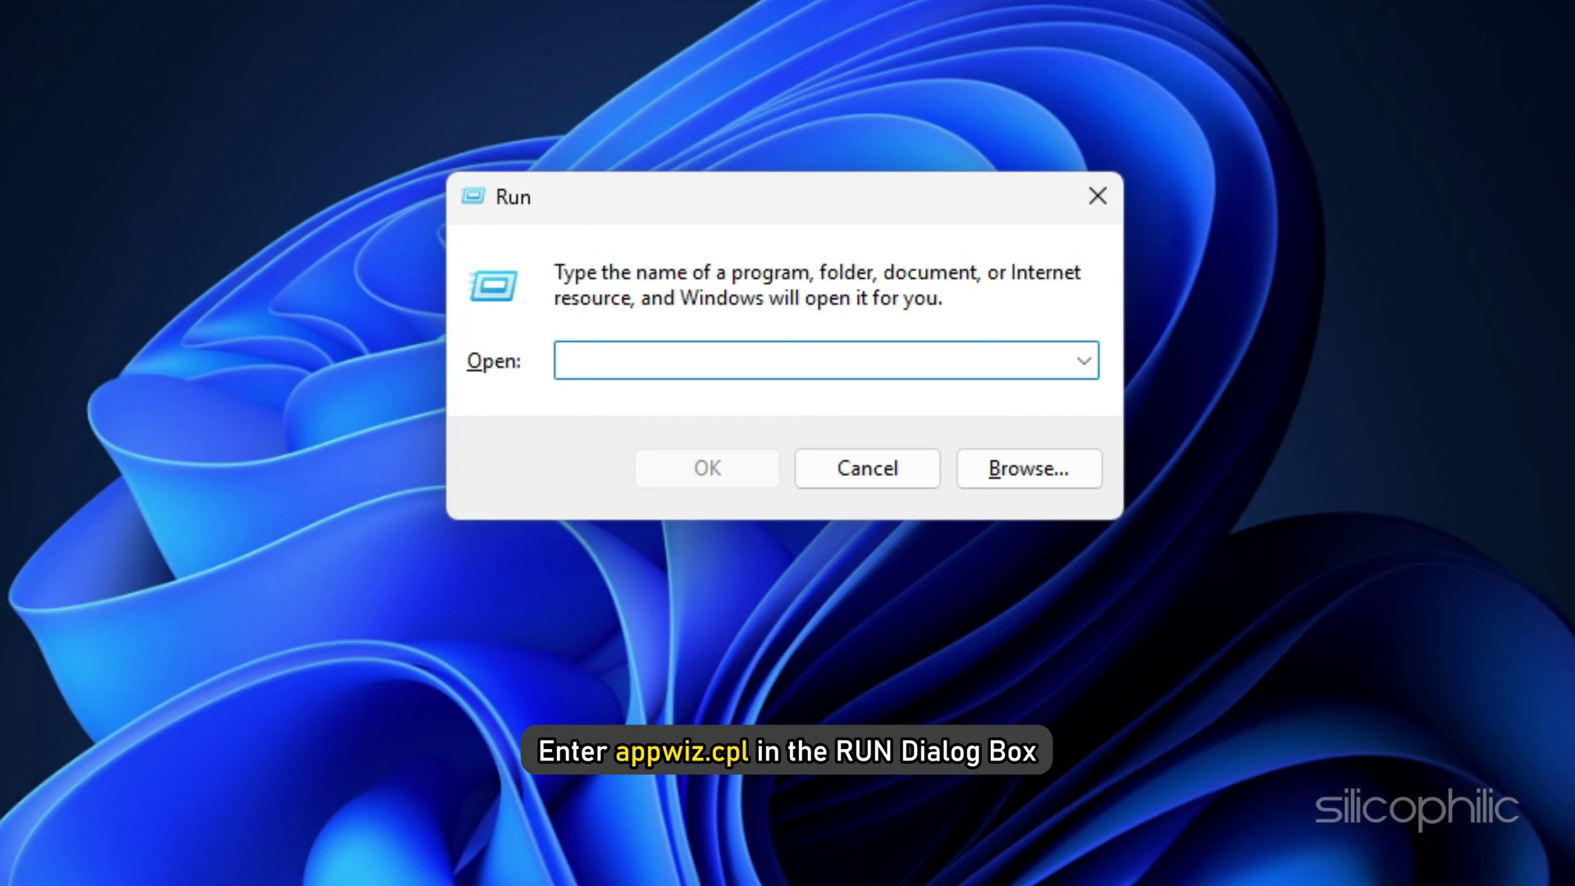
type("appwiz.cpl")
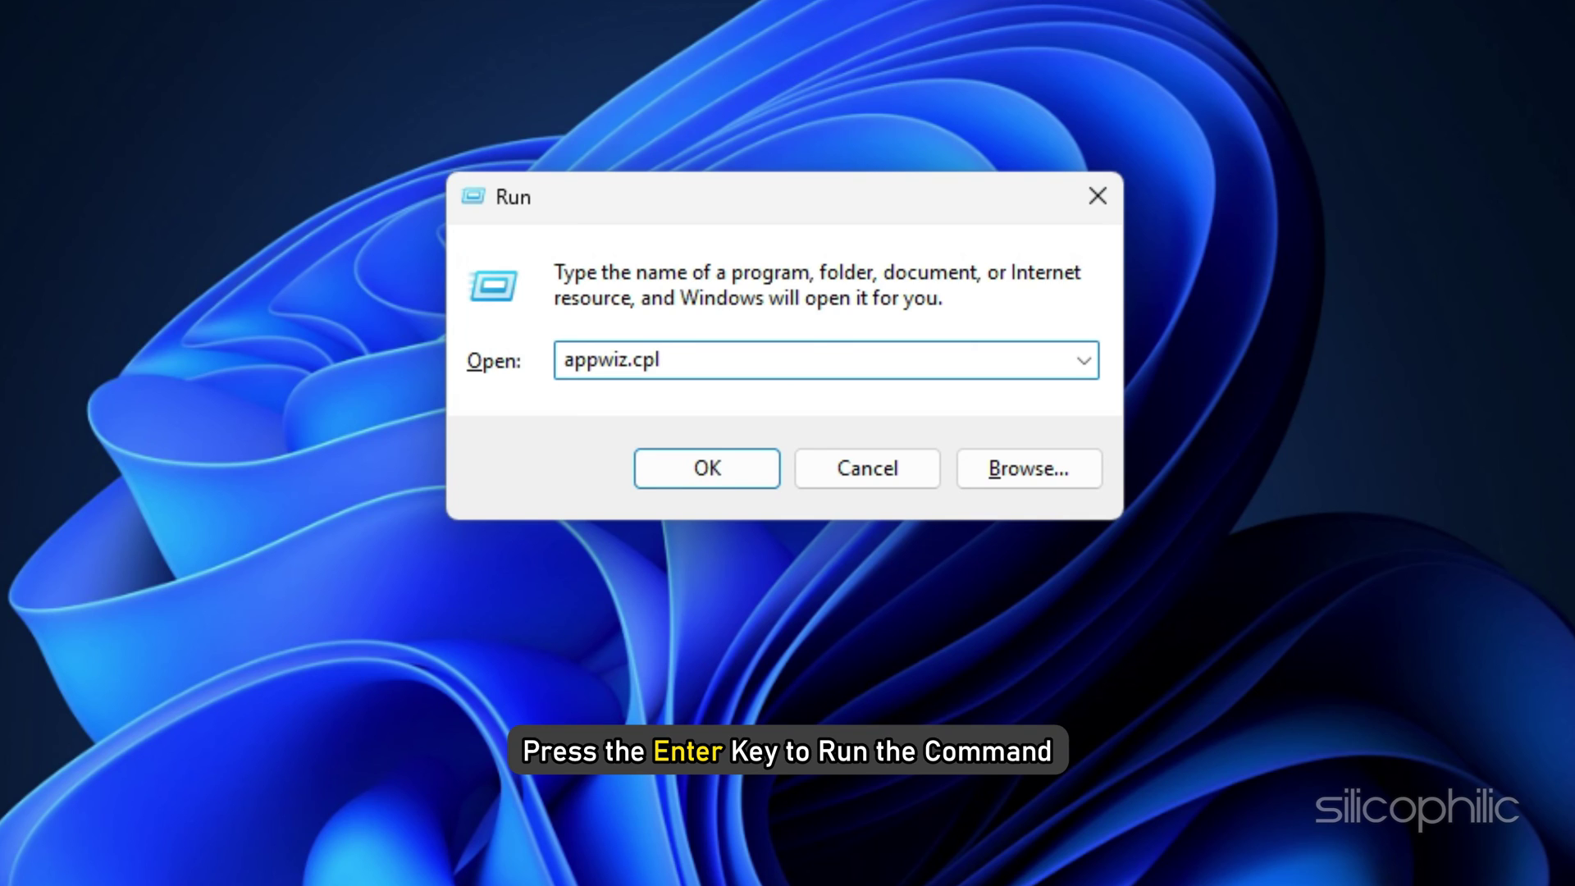
key("Return")
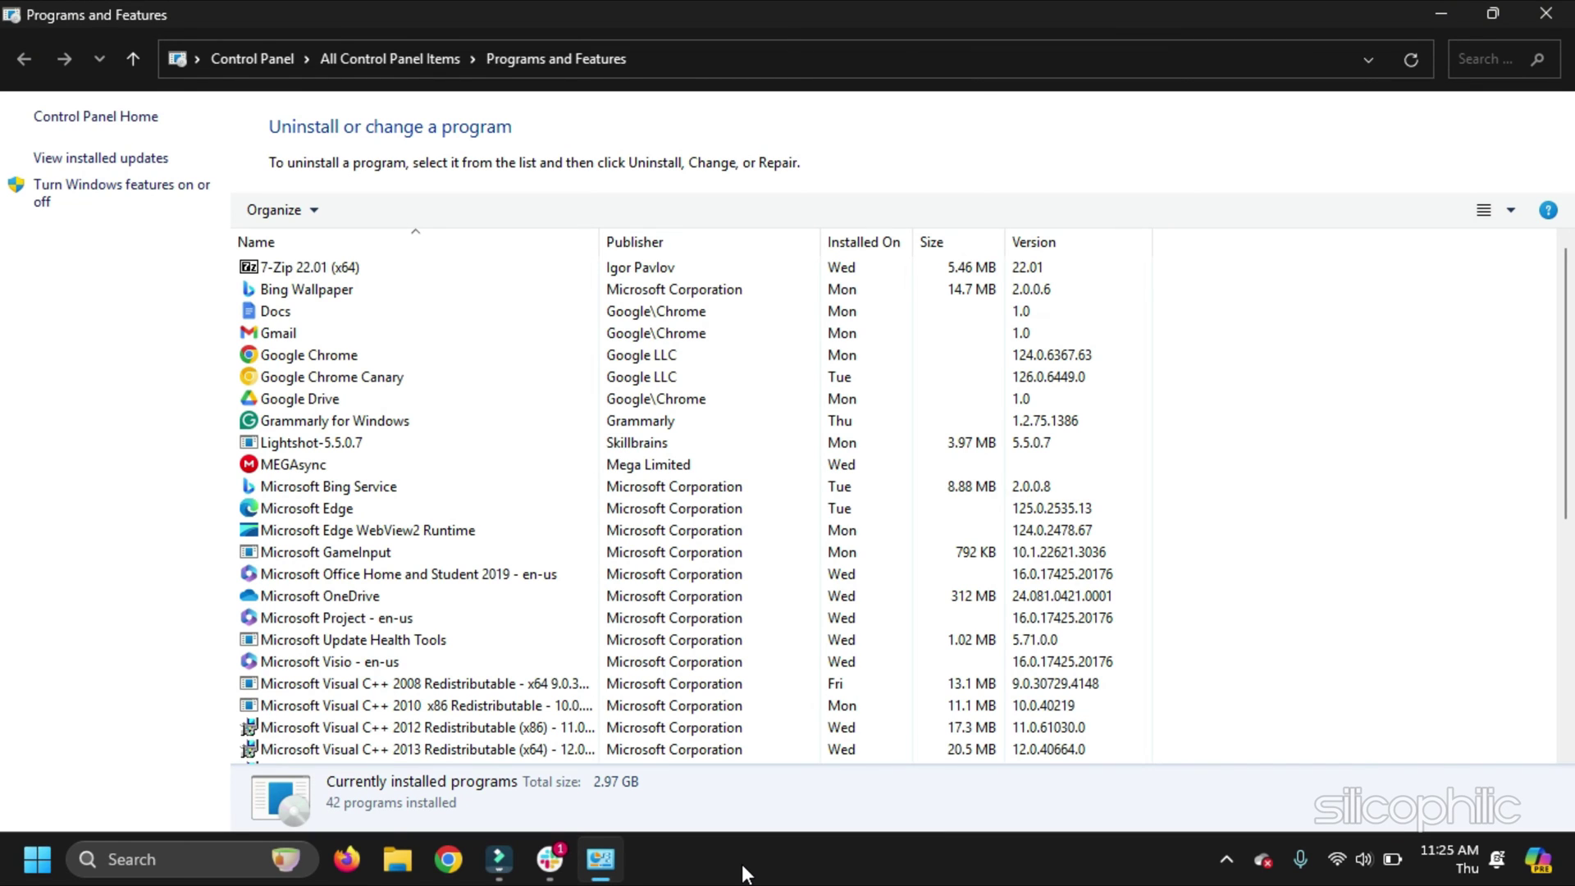
Choose Uninstall for Microsoft Office Home and Student 2019 in Programs and Features.
left_click(457, 579)
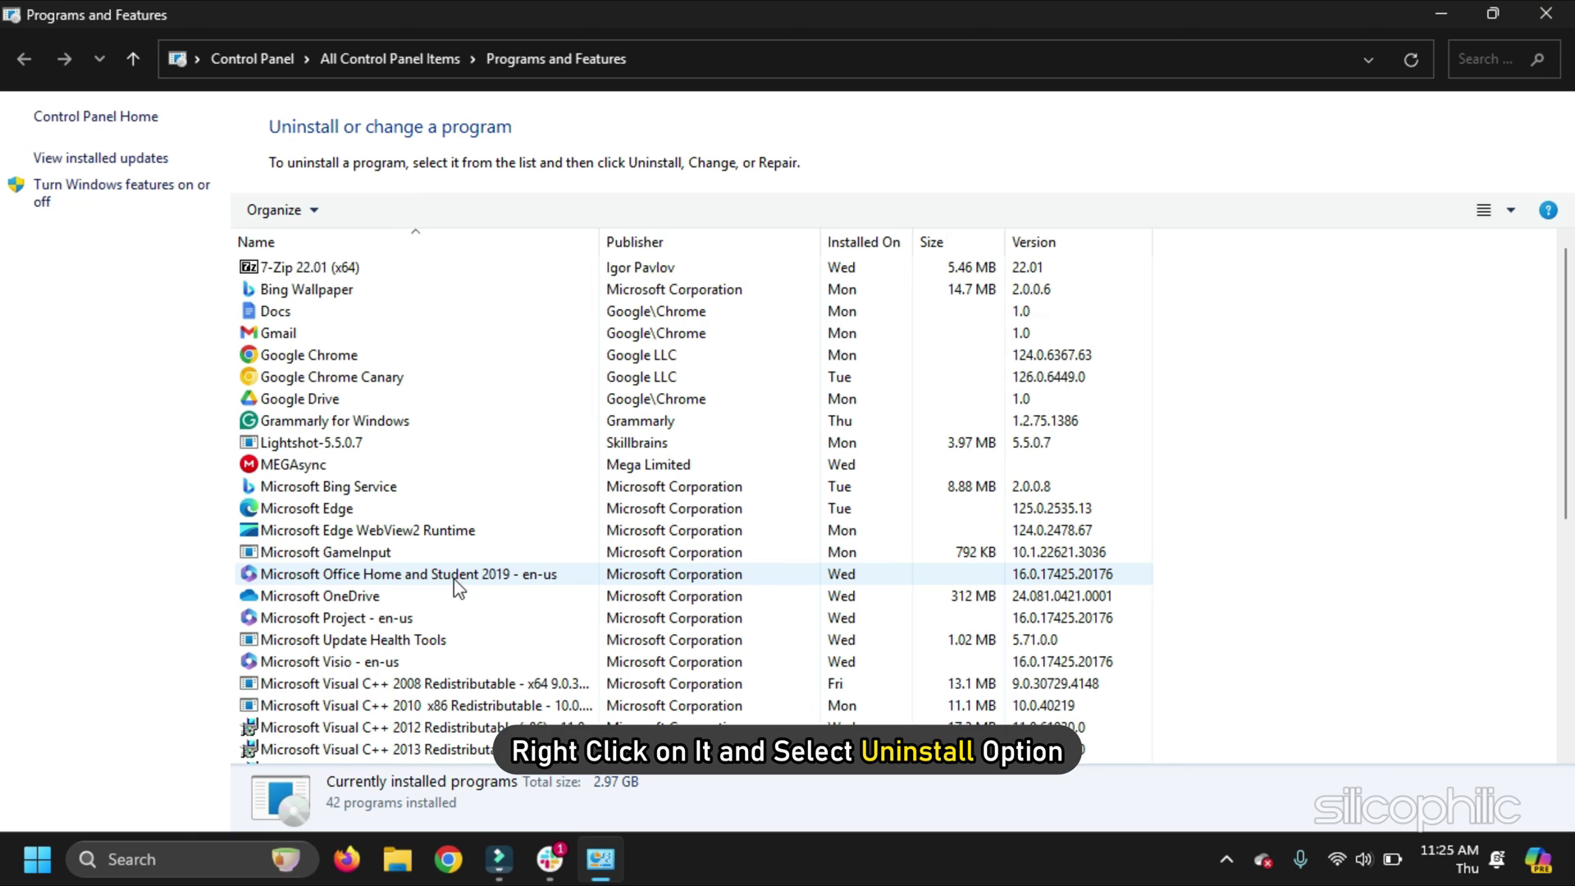
right_click(457, 578)
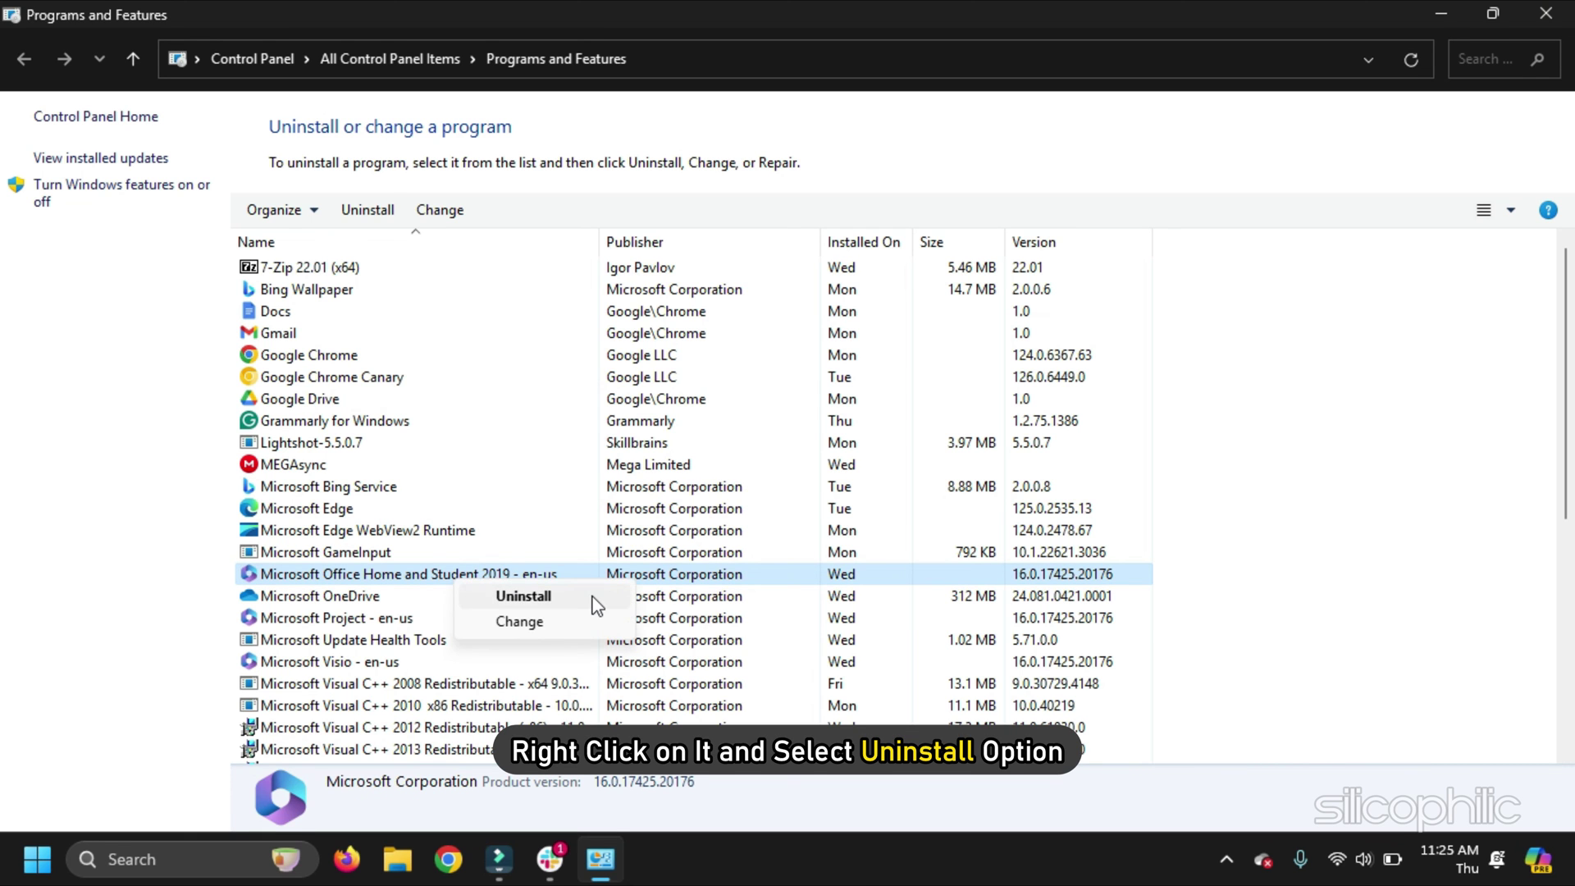
left_click(524, 595)
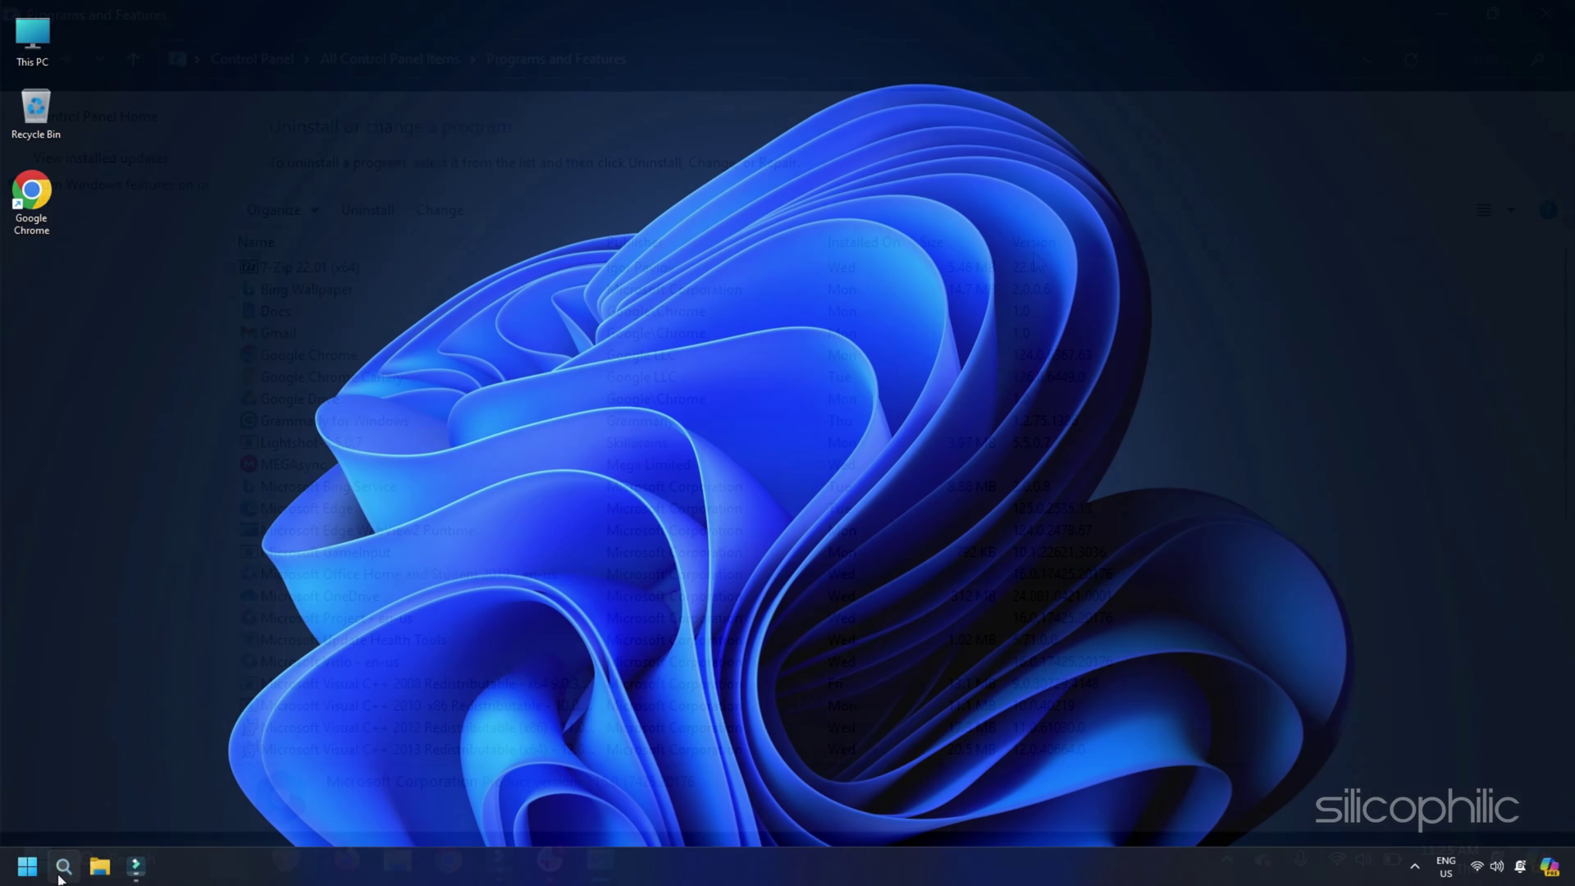